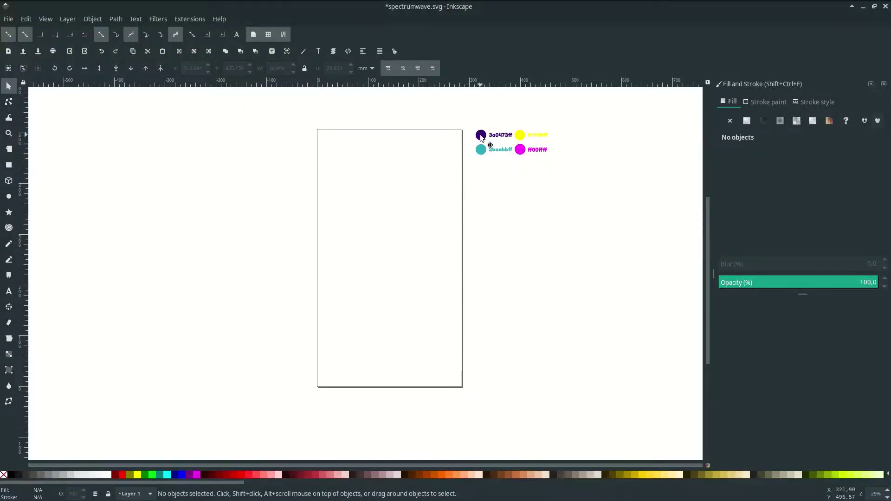
# Draw a 285.75 × 508 mm rectangle covering the whole page
pyautogui.click(504, 136)
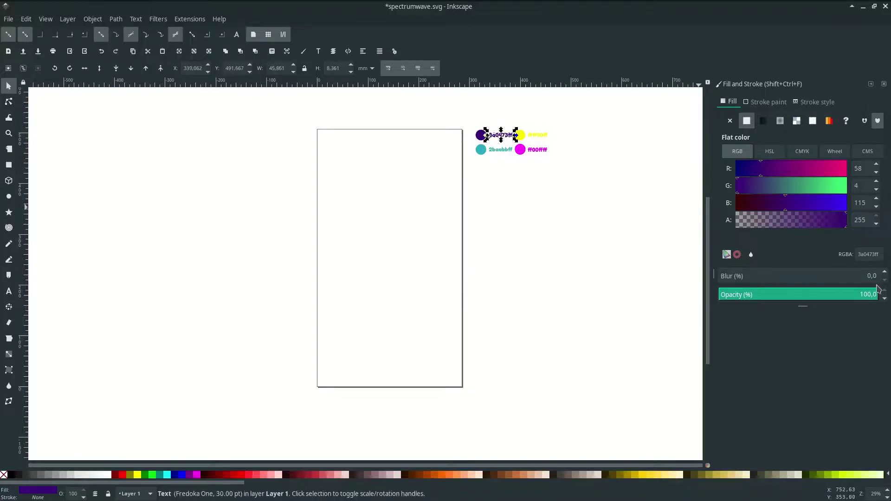
pyautogui.click(149, 181)
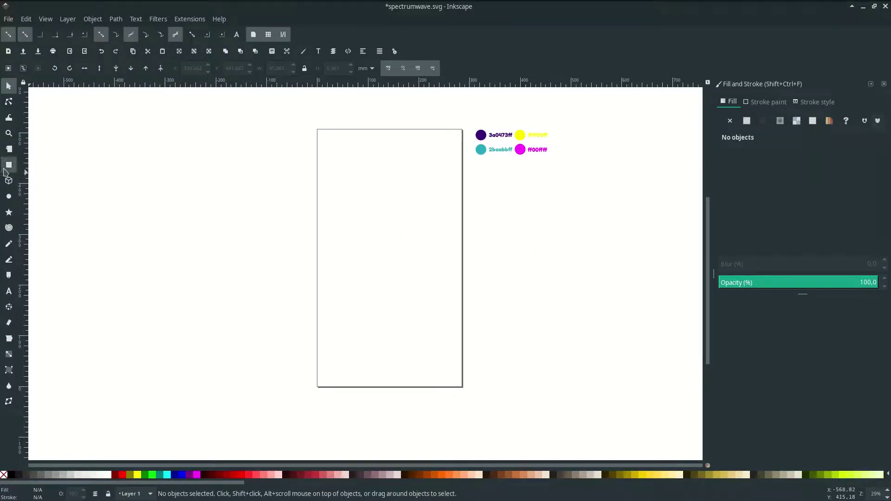
pyautogui.click(8, 165)
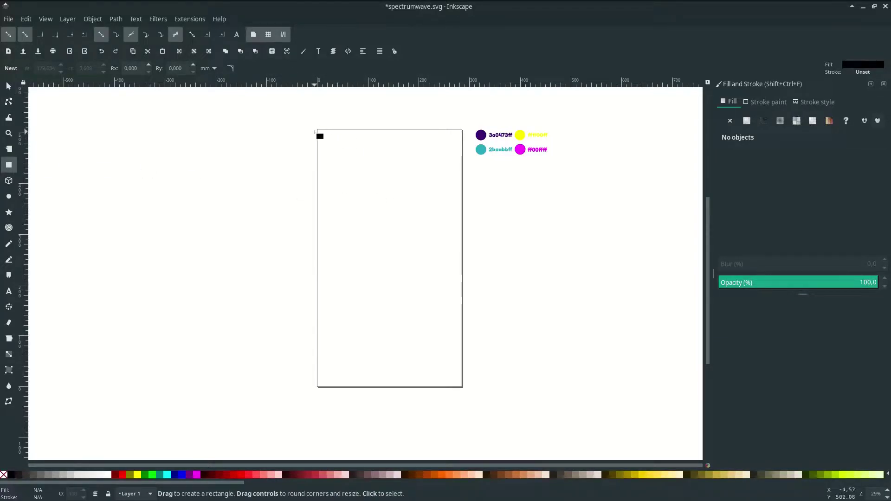
pyautogui.moveTo(315, 131); pyautogui.dragTo(462, 387)
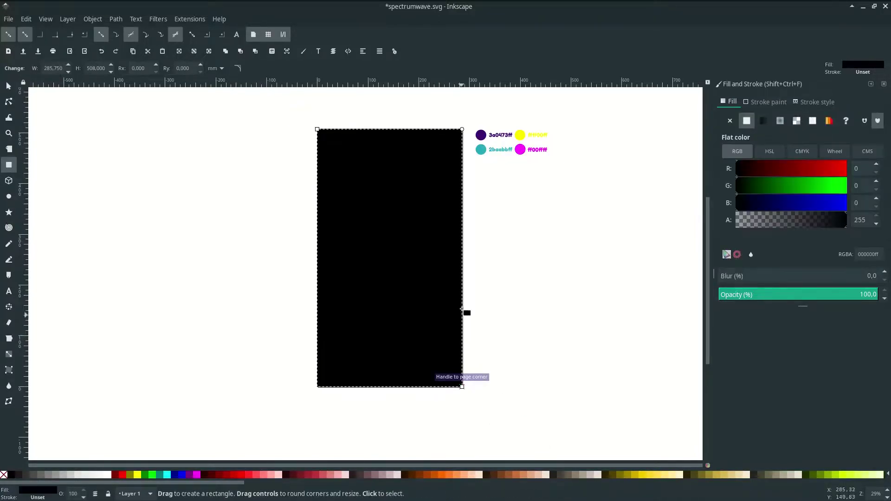
# Fill the page-sized rectangle with the dark purple sampled from the 3a0473ff swatch
pyautogui.press('d')
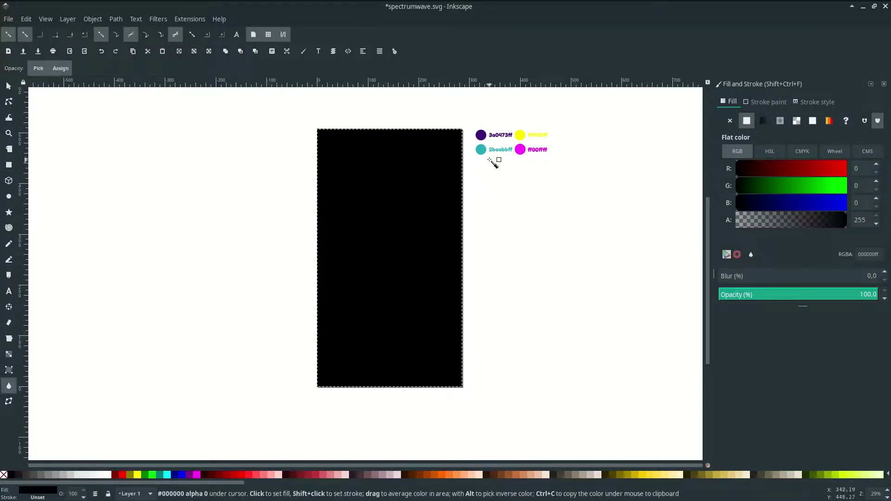
pyautogui.click(482, 135)
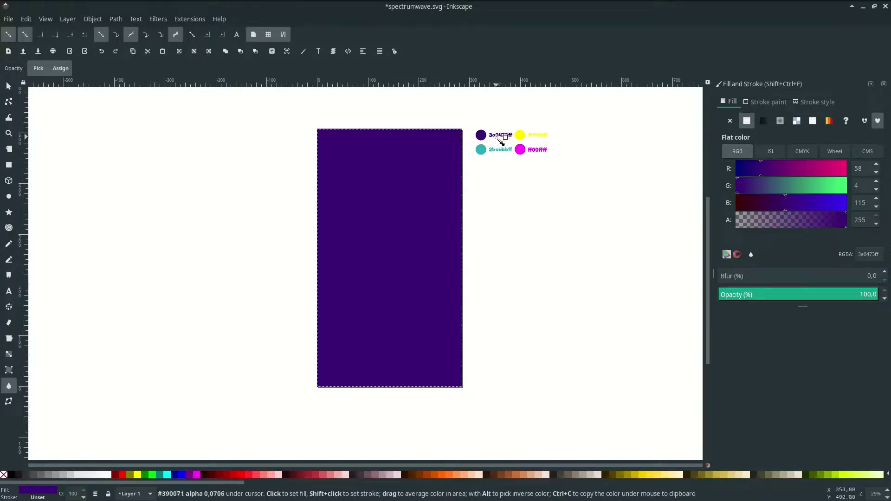
pyautogui.scroll(1, 373, 263)
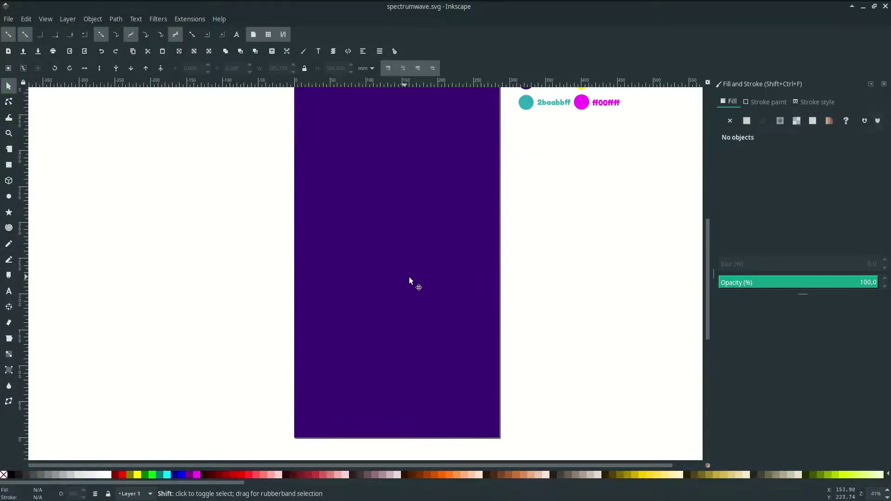
pyautogui.scroll(-1, 451, 258)
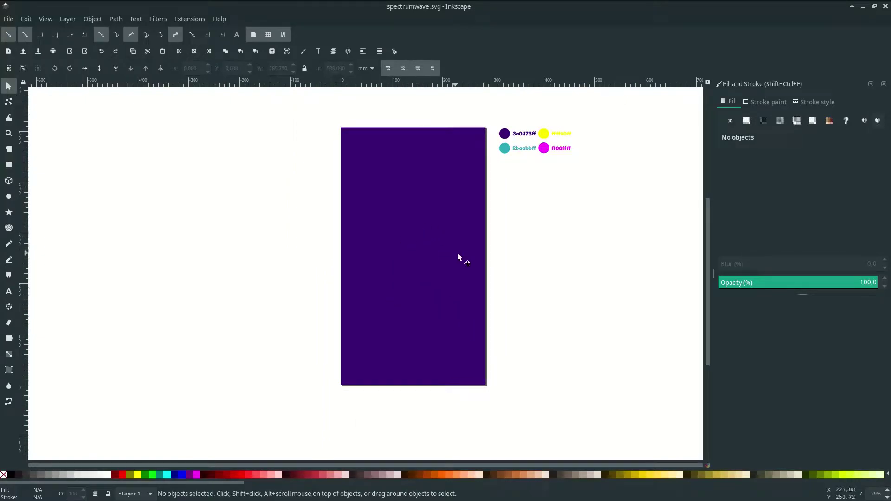
# Draw a closed, curved blob about 25 mm wide near the middle of the page with the Pen tool
pyautogui.press('b')
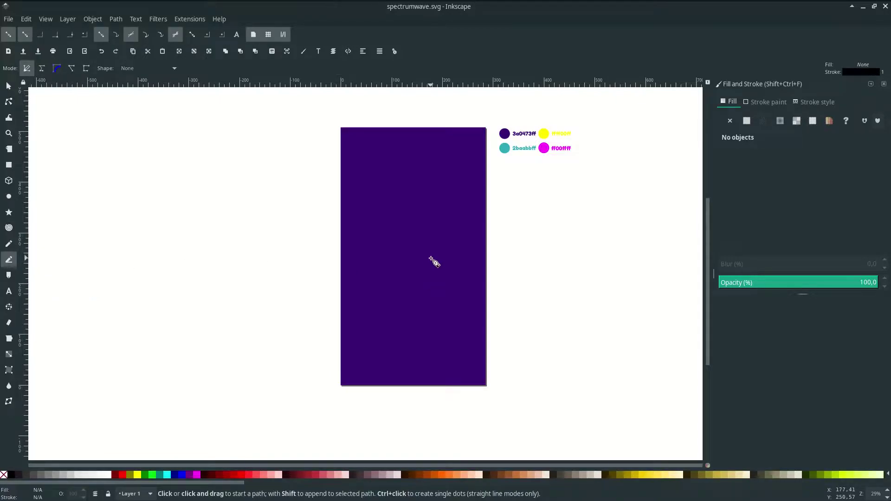
pyautogui.click(341, 274)
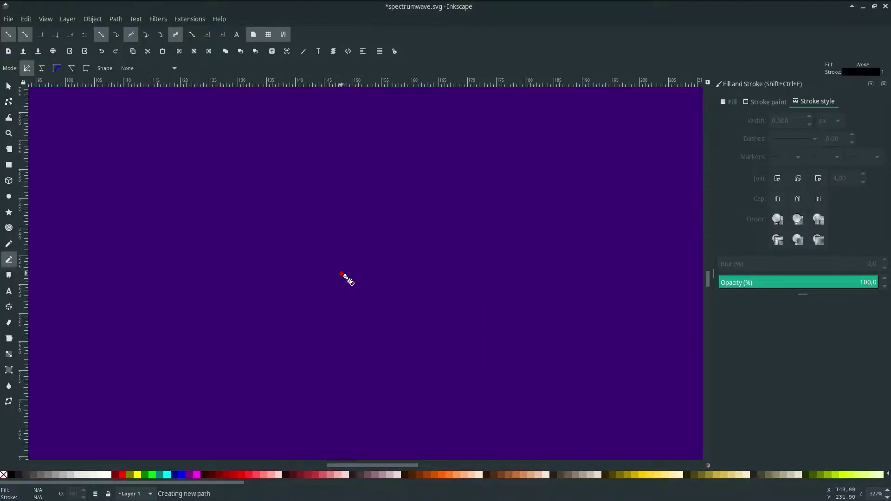
pyautogui.moveTo(404, 299); pyautogui.dragTo(424, 281)
pyautogui.moveTo(427, 230); pyautogui.dragTo(457, 203)
pyautogui.press('BackSpace')
pyautogui.press('BackSpace')
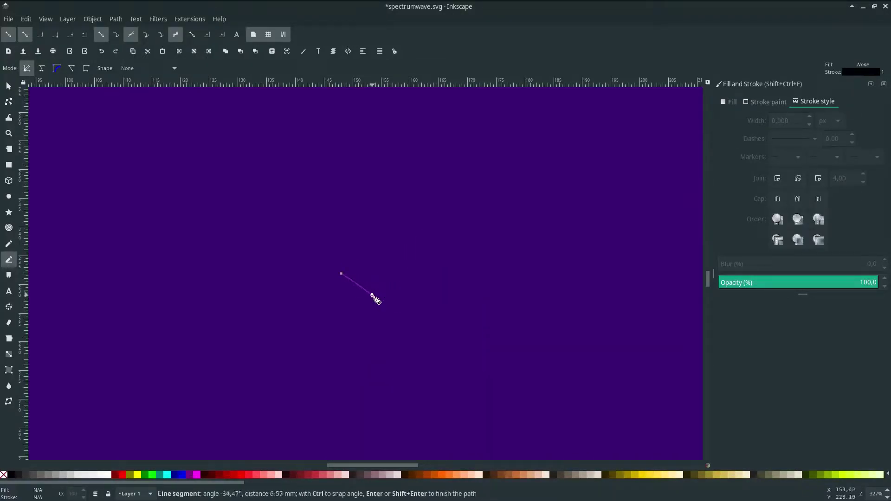
pyautogui.moveTo(384, 308); pyautogui.dragTo(423, 304)
pyautogui.moveTo(437, 224); pyautogui.dragTo(476, 201)
pyautogui.scroll(2, 477, 201)
pyautogui.moveTo(408, 200); pyautogui.dragTo(288, 198)
pyautogui.press('BackSpace')
pyautogui.moveTo(341, 311); pyautogui.dragTo(346, 330)
# Delete the blob's surplus node at its lower left and adjust the right-hand node and its lower handle
pyautogui.press('n')
pyautogui.click(342, 310)
pyautogui.press('Delete')
pyautogui.moveTo(437, 262); pyautogui.dragTo(445, 262)
pyautogui.moveTo(403, 289); pyautogui.dragTo(403, 302)
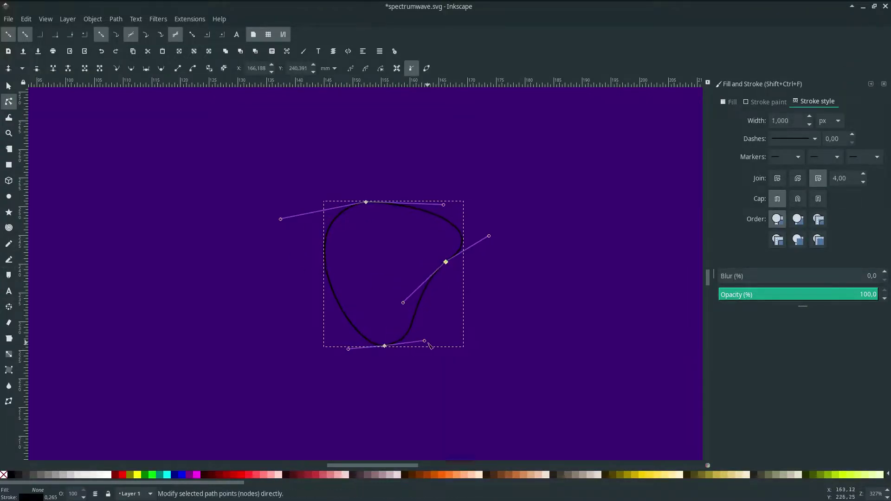
# Move the blob's right-hand node slightly lower, make it smooth and adjust its lower handle
pyautogui.moveTo(424, 341); pyautogui.dragTo(429, 322)
pyautogui.hotkey('ctrl', 'z')
pyautogui.moveTo(445, 262); pyautogui.dragTo(451, 275)
pyautogui.click(132, 68)
pyautogui.moveTo(405, 310)
pyautogui.mouseDown()
pyautogui.moveTo(396, 326)
pyautogui.moveTo(393, 305)
pyautogui.mouseUp()
pyautogui.scroll(1, 379, 338)
pyautogui.click(435, 322)
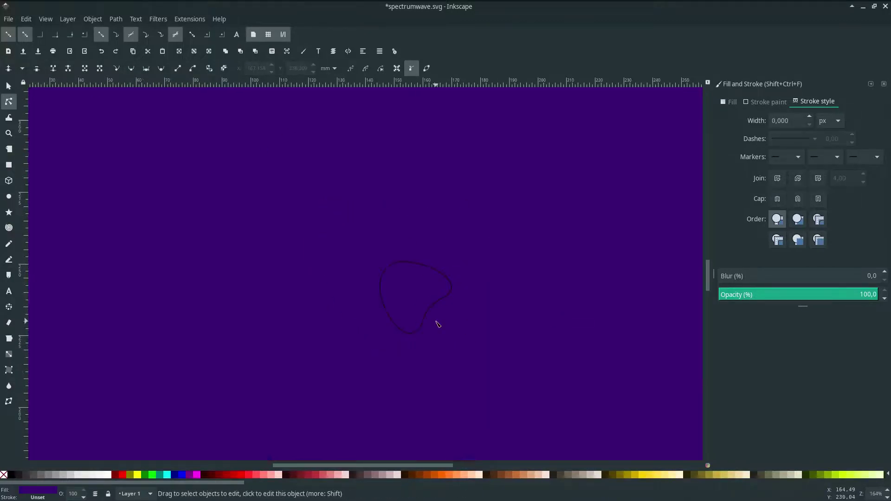
# Refine the blob's outline by adjusting its nodes and curve handles for a smoother shape
pyautogui.click(416, 334)
pyautogui.click(386, 349)
pyautogui.moveTo(410, 345); pyautogui.dragTo(407, 346)
pyautogui.click(466, 300)
pyautogui.click(450, 268)
pyautogui.click(481, 247)
pyautogui.moveTo(398, 292); pyautogui.dragTo(401, 306)
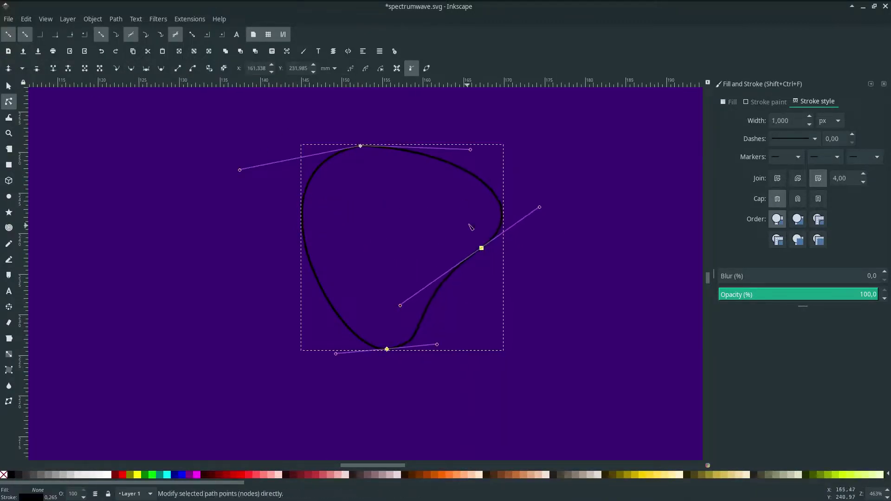
pyautogui.click(469, 227)
pyautogui.scroll(-2, 351, 326)
pyautogui.click(356, 235)
pyautogui.scroll(1, 284, 302)
pyautogui.moveTo(356, 233); pyautogui.dragTo(355, 239)
# Rotate the blob slightly counterclockwise
pyautogui.press('s')
pyautogui.scroll(-3, 464, 232)
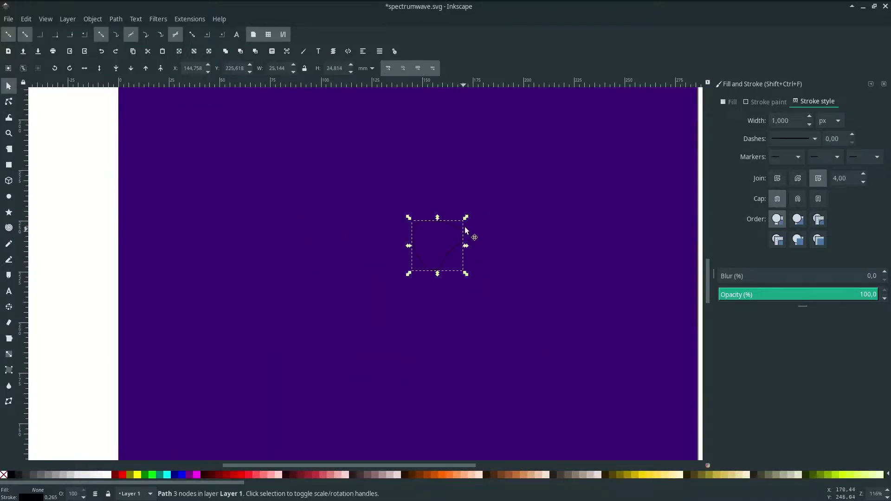
pyautogui.click(461, 235)
pyautogui.moveTo(466, 217); pyautogui.dragTo(460, 207)
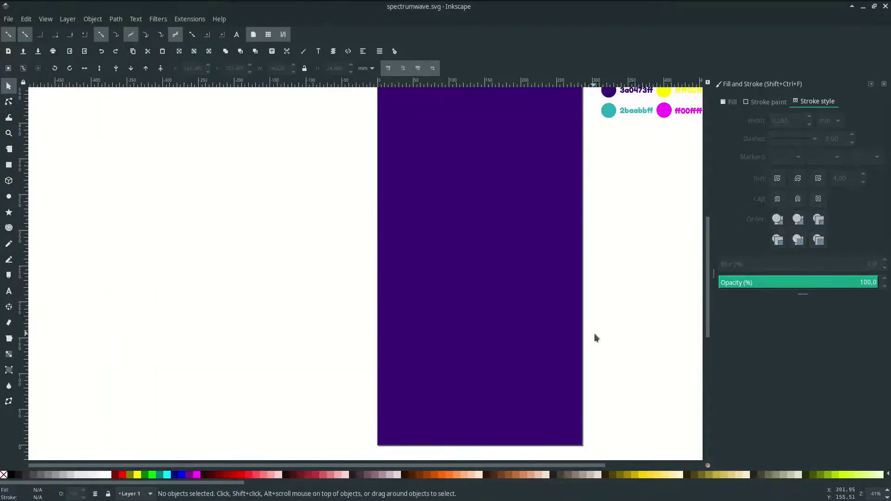
# Duplicate the blob and scale the copy proportionally about its centre to about 192 × 195 mm
pyautogui.click(494, 274)
pyautogui.scroll(1, 494, 275)
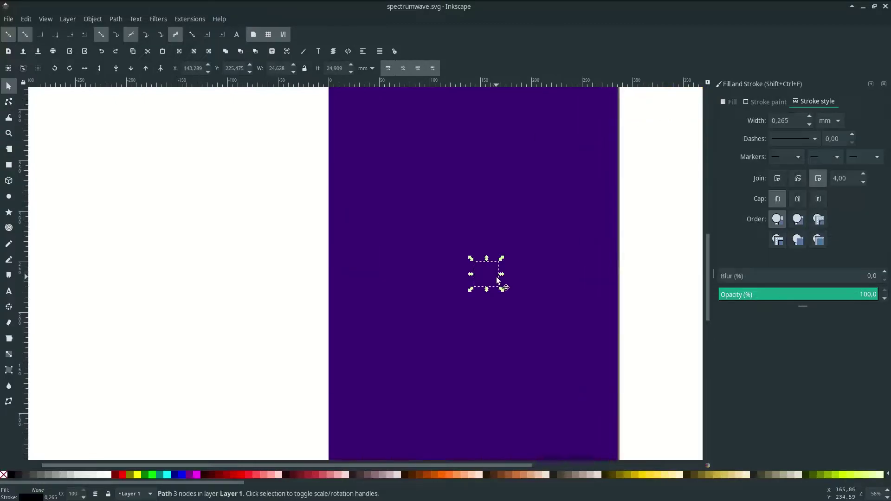
pyautogui.hotkey('ctrl', 'd')
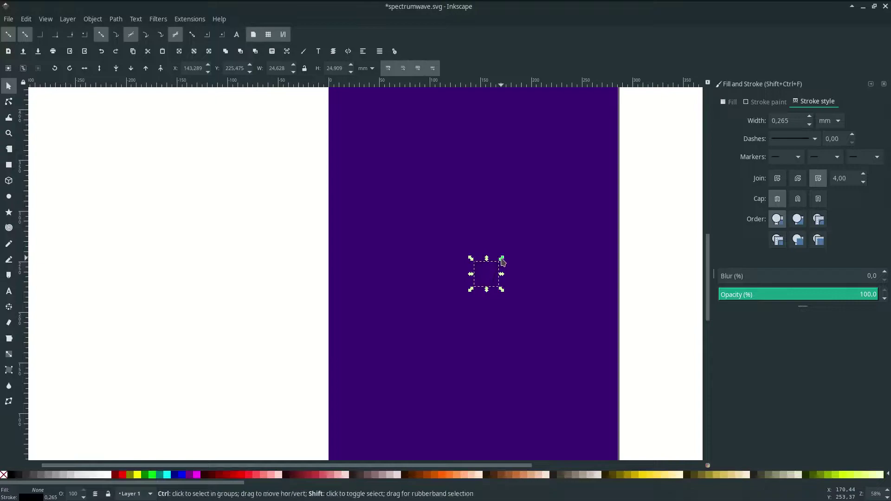
pyautogui.moveTo(502, 260); pyautogui.dragTo(636, 172)
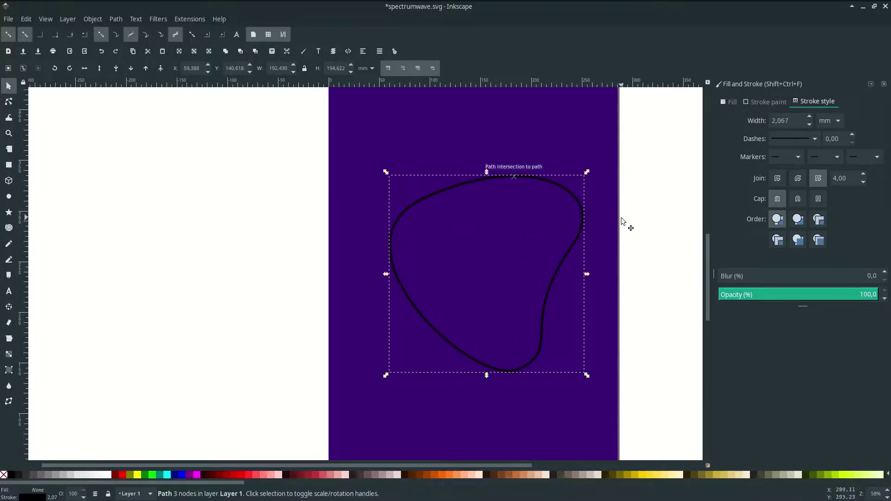
# Set the small inner blob's stroke width to 13 px
pyautogui.press('Tab')
pyautogui.press('Tab')
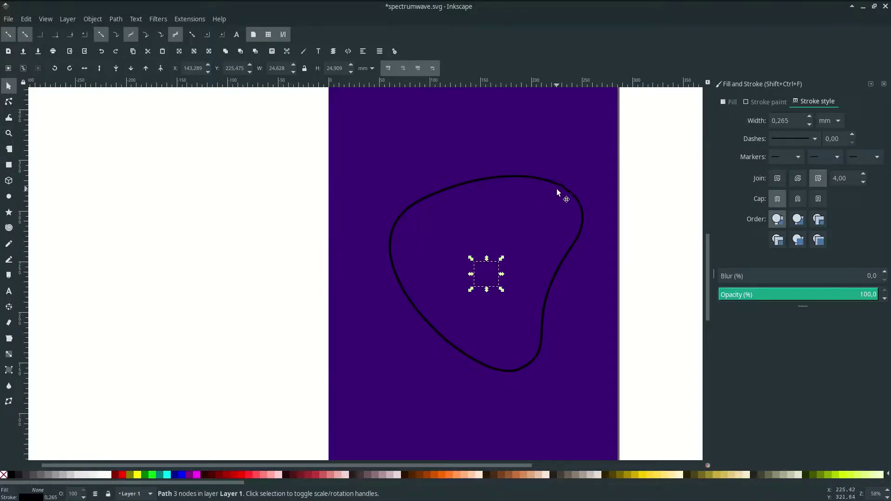
pyautogui.click(829, 121)
pyautogui.click(836, 192)
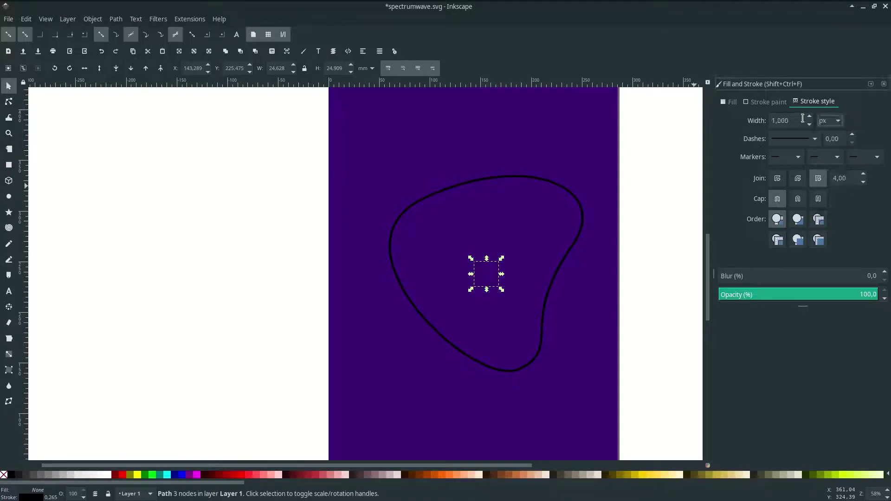
pyautogui.write('13')
pyautogui.press('Return')
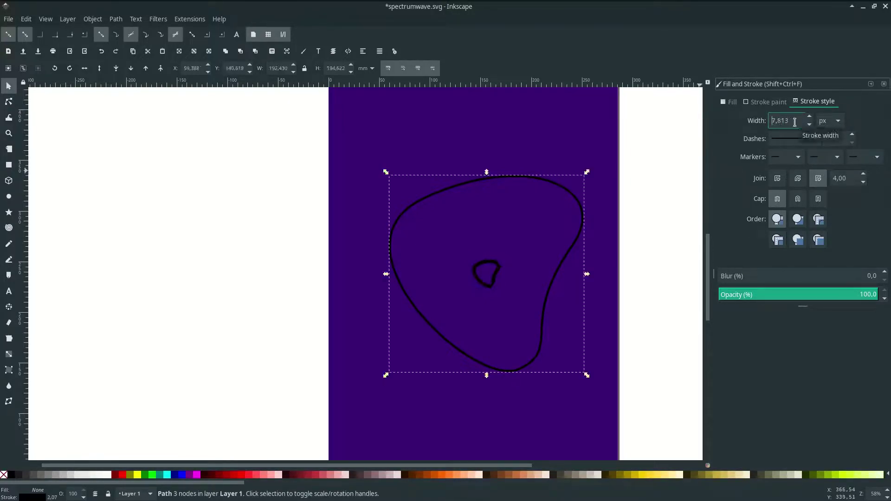
# Set the large outer blob's stroke width to 1 px and deselect it
pyautogui.click(795, 122)
pyautogui.doubleClick(797, 122)
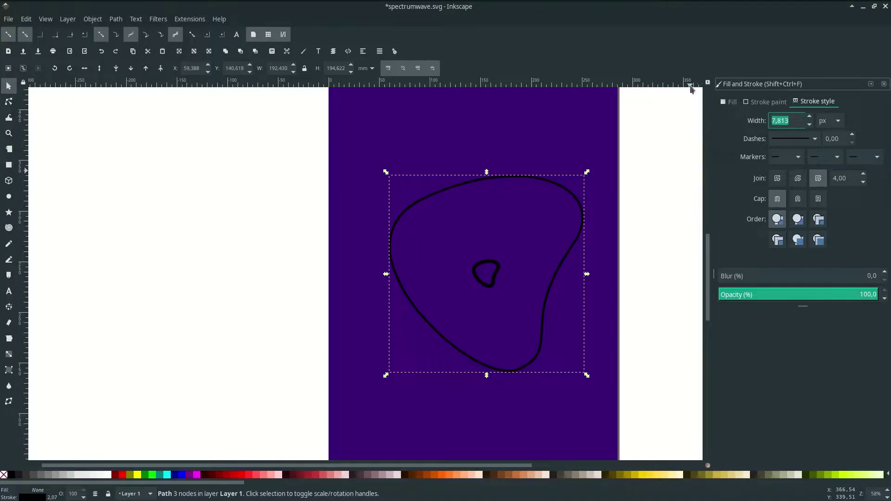
pyautogui.write('1')
pyautogui.press('Return')
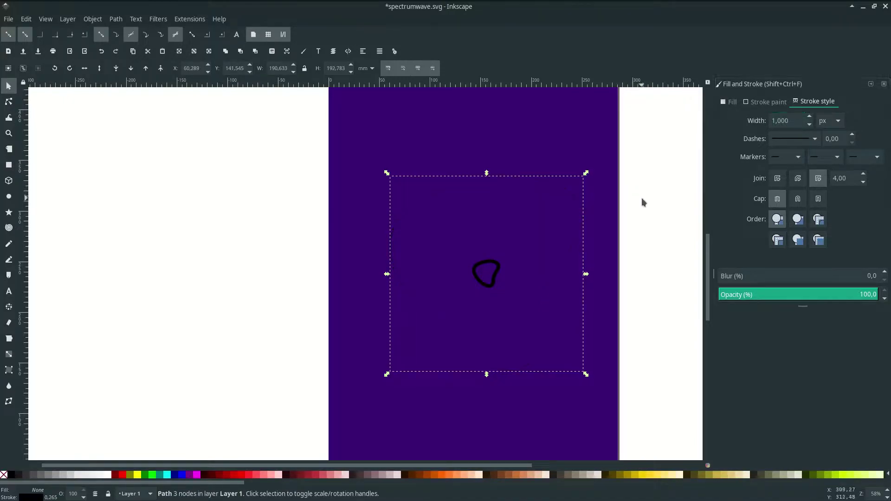
pyautogui.click(641, 200)
pyautogui.keyDown('ctrl'); pyautogui.scroll(-1, 637, 218); pyautogui.keyUp('ctrl')
pyautogui.keyDown('shift'); pyautogui.scroll(-2, 601, 267); pyautogui.keyUp('shift')
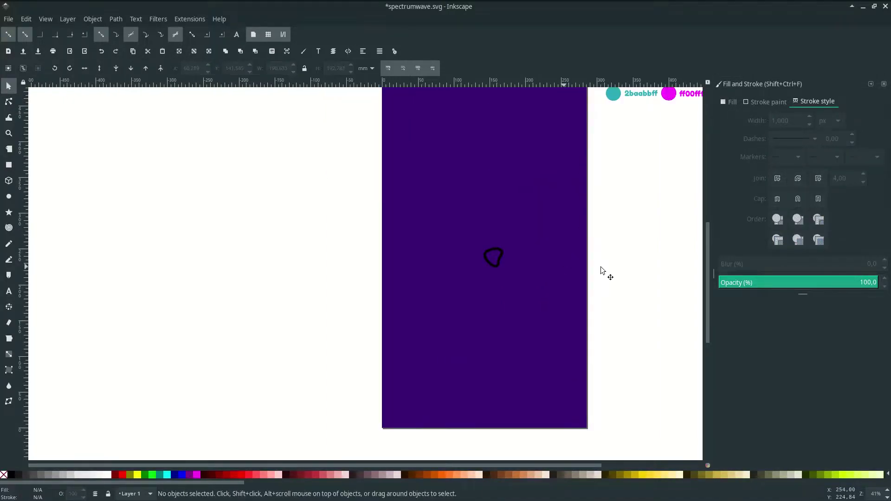
# Save the document with both blob outlines
pyautogui.keyDown('shift'); pyautogui.scroll(-2, 619, 255); pyautogui.keyUp('shift')
pyautogui.hotkey('ctrl', 's')
pyautogui.keyDown('ctrl'); pyautogui.scroll(1, 495, 288); pyautogui.keyUp('ctrl')
pyautogui.hotkey('ctrl', 'z')
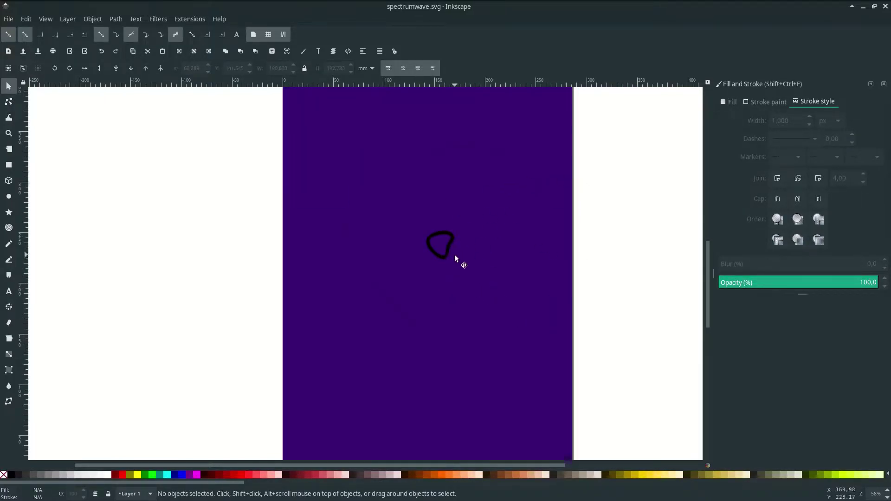
# Select both blobs and open the Interpolate extension for them with live preview enabled
pyautogui.click(452, 244)
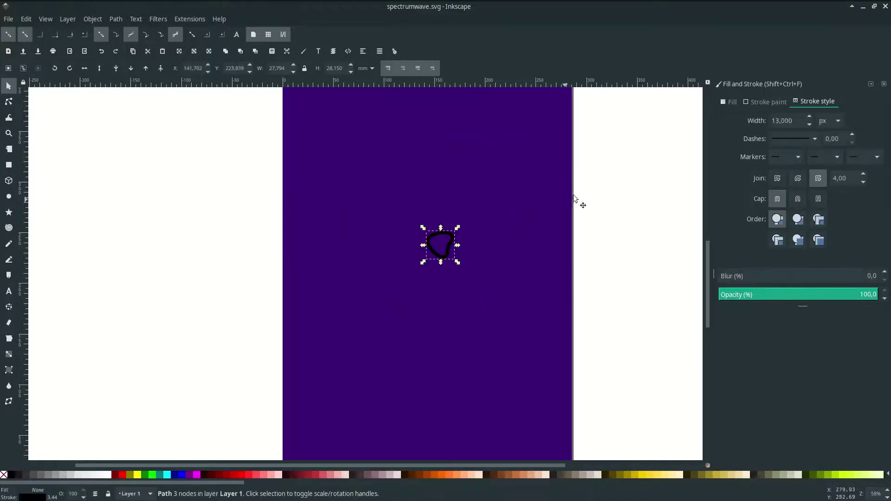
pyautogui.hotkey('ctrl', 'a')
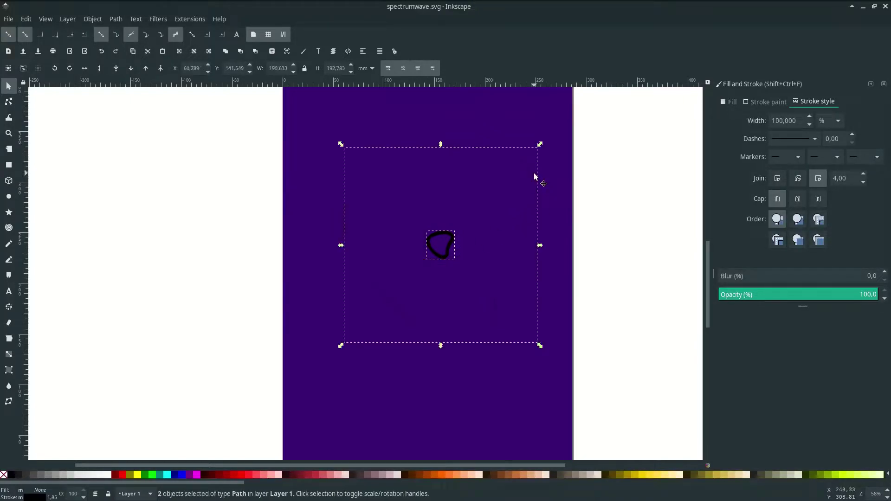
pyautogui.click(197, 19)
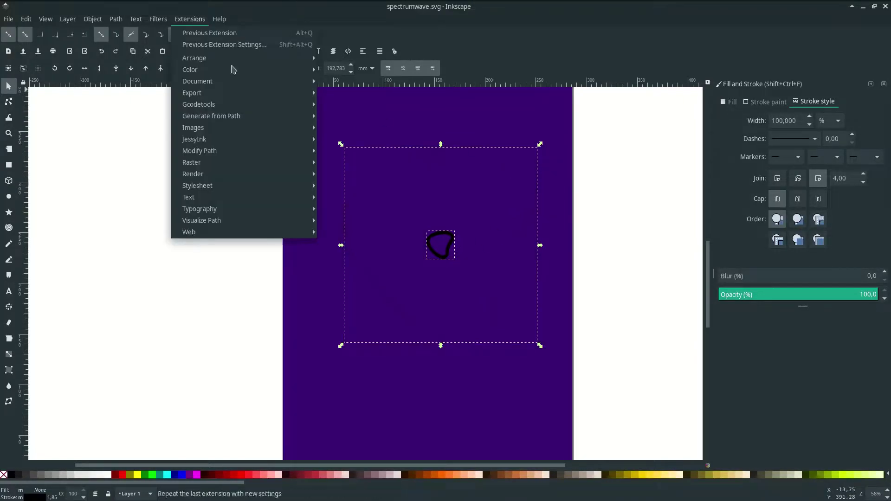
pyautogui.moveTo(302, 120)
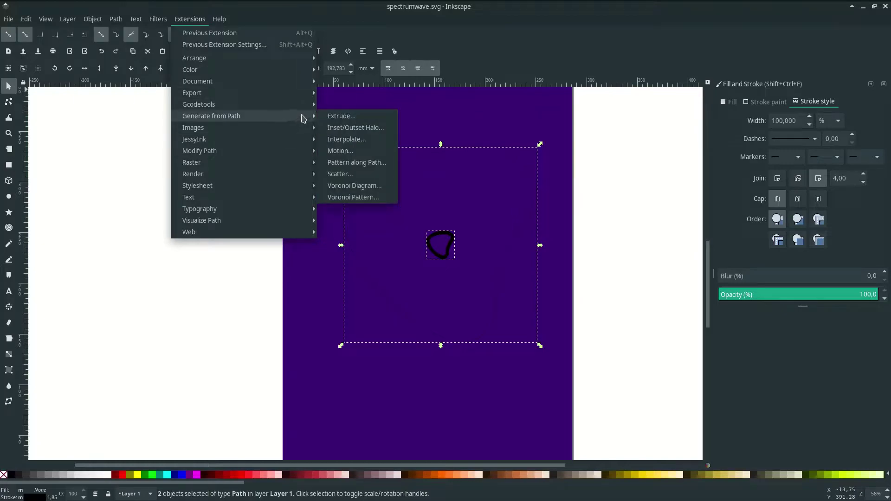
pyautogui.click(353, 140)
pyautogui.moveTo(439, 180); pyautogui.dragTo(607, 166)
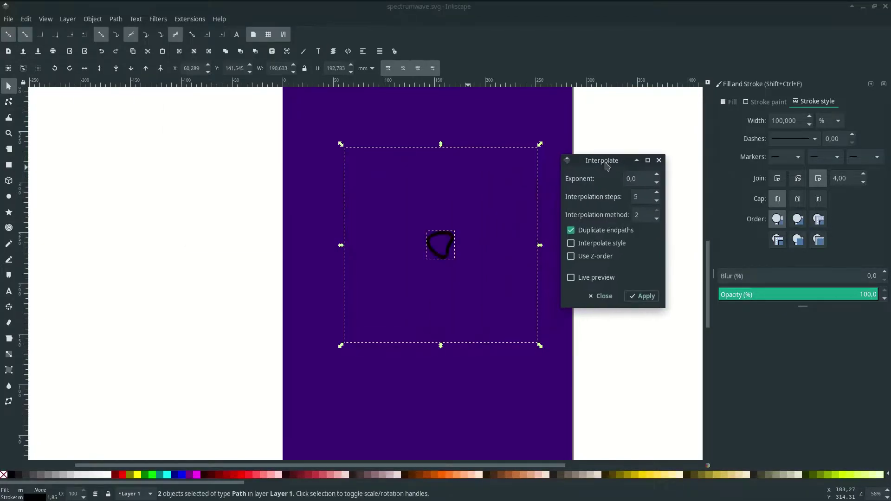
pyautogui.click(571, 277)
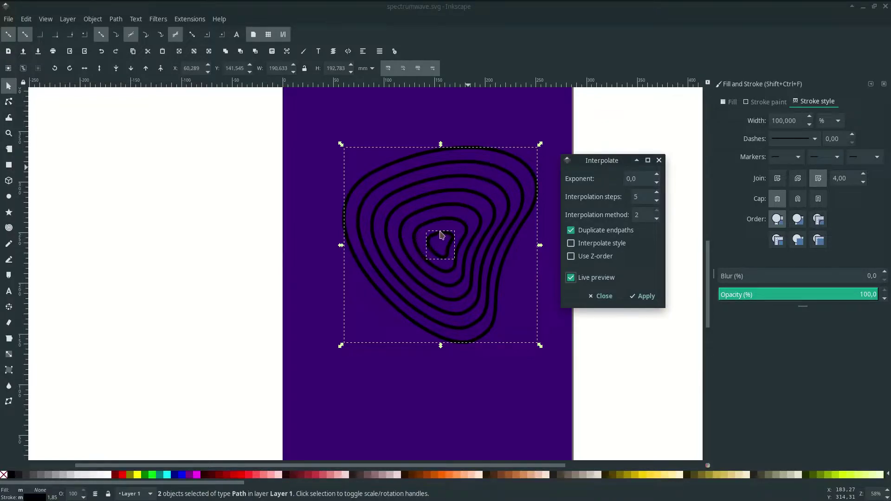
# Enable style interpolation and set the interpolation to 15 steps with an exponent of 0,5
pyautogui.click(571, 245)
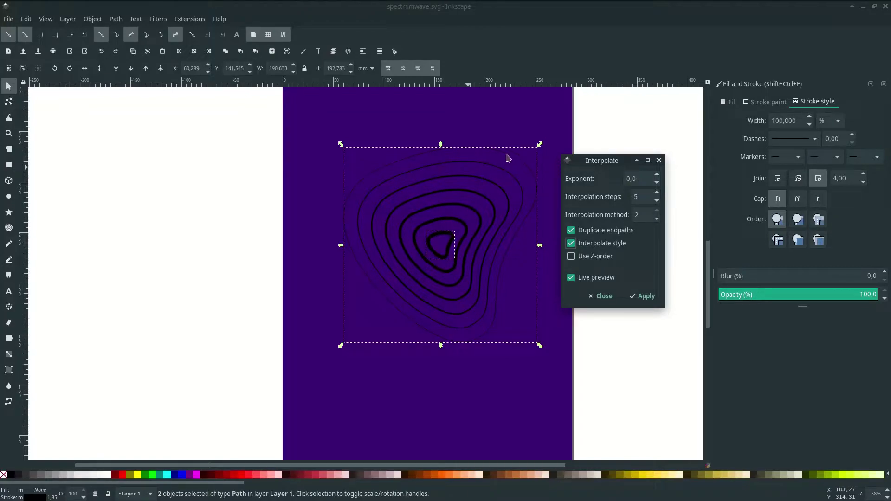
pyautogui.click(642, 197)
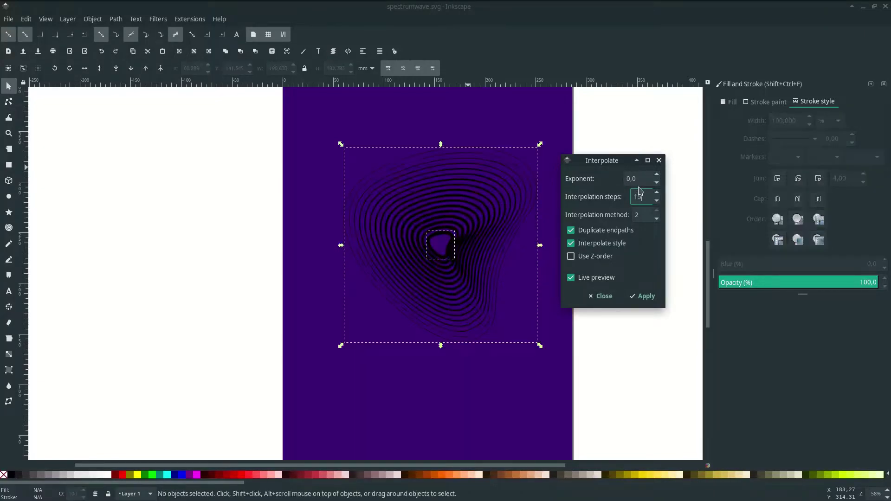
pyautogui.click(648, 177)
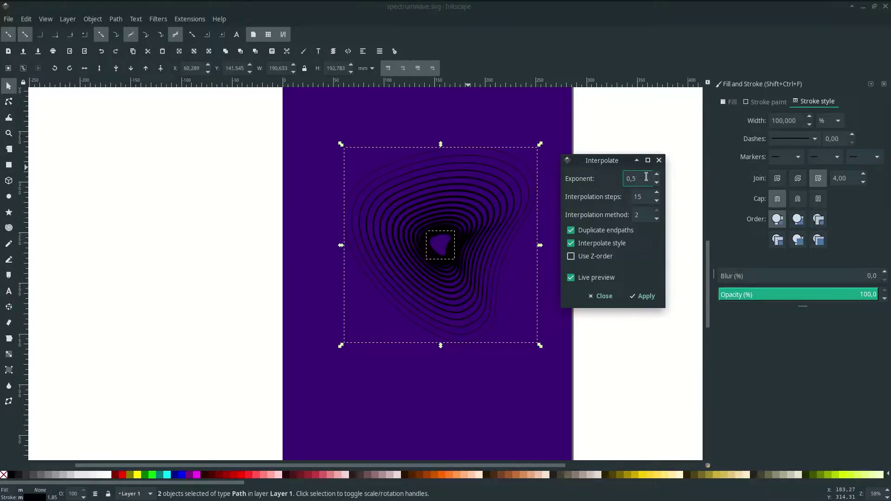
# Apply the interpolation and move the resulting group aside, partly off the page's right edge
pyautogui.click(643, 296)
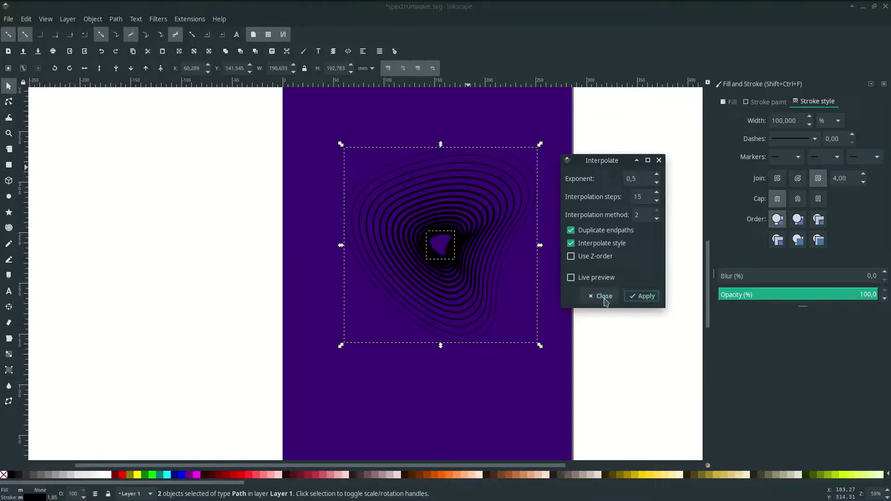
pyautogui.click(604, 296)
pyautogui.moveTo(478, 228); pyautogui.dragTo(614, 233)
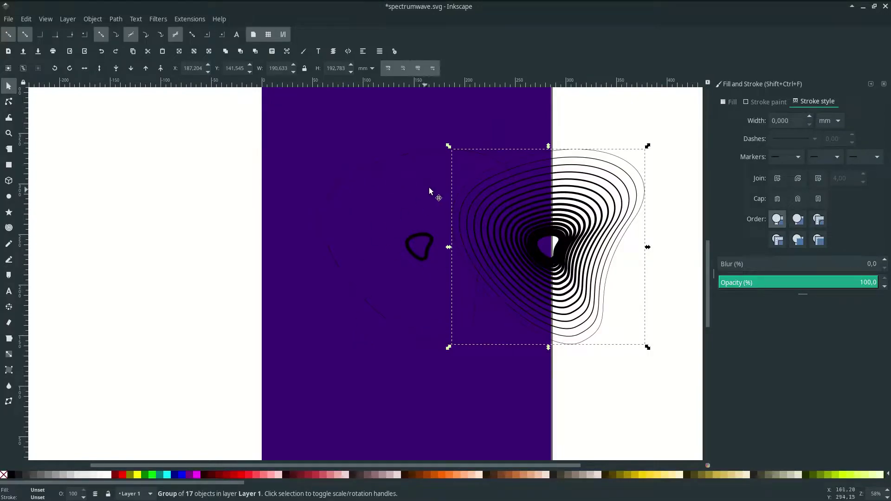
# Delete the two original blob outlines left behind on the page
pyautogui.click(420, 234)
pyautogui.keyDown('shift'); pyautogui.click(394, 157); pyautogui.keyUp('shift')
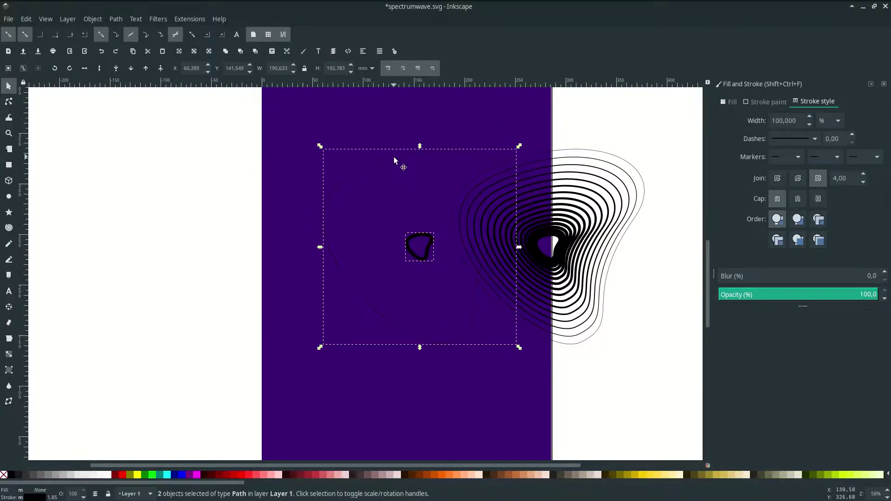
pyautogui.press('Delete')
# Move the interpolated group back onto the middle of the page at about X 58 mm and deselect it
pyautogui.click(615, 207)
pyautogui.moveTo(615, 208); pyautogui.dragTo(478, 211)
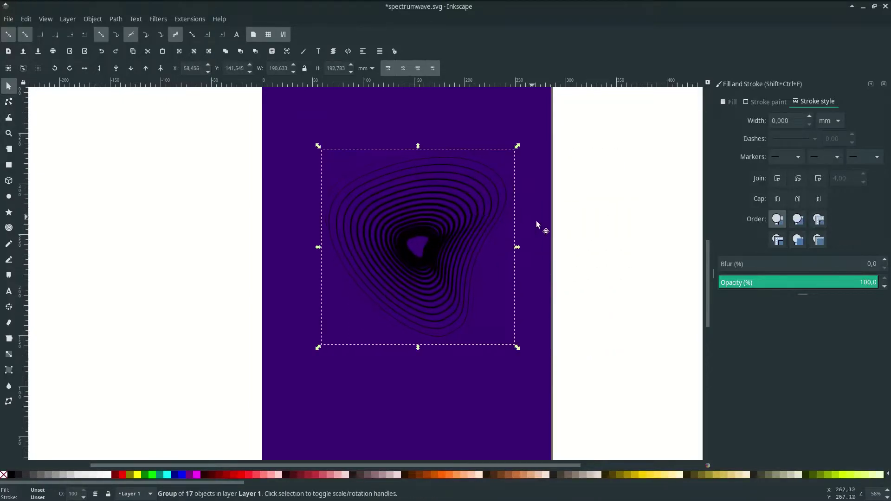
pyautogui.click(573, 237)
# Ungroup the interpolated blob lines and convert their strokes to paths
pyautogui.scroll(-3, 572, 238)
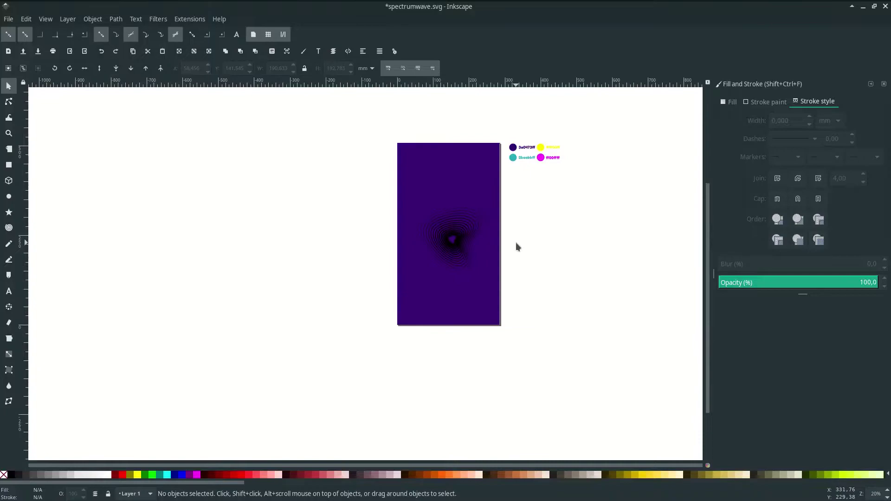
pyautogui.scroll(1, 521, 255)
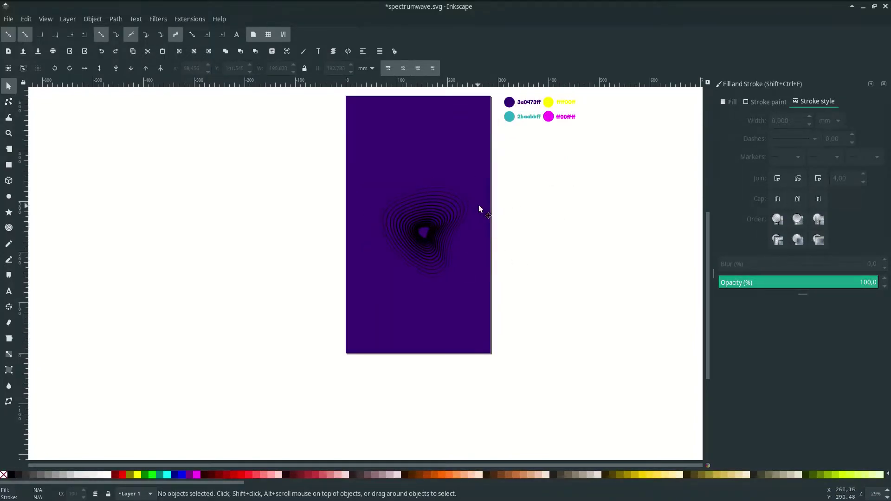
pyautogui.rightClick(433, 203)
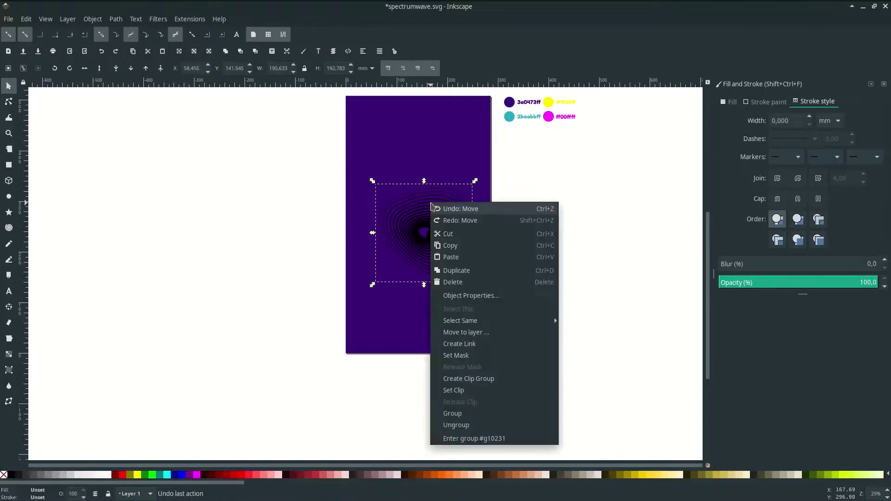
pyautogui.click(470, 426)
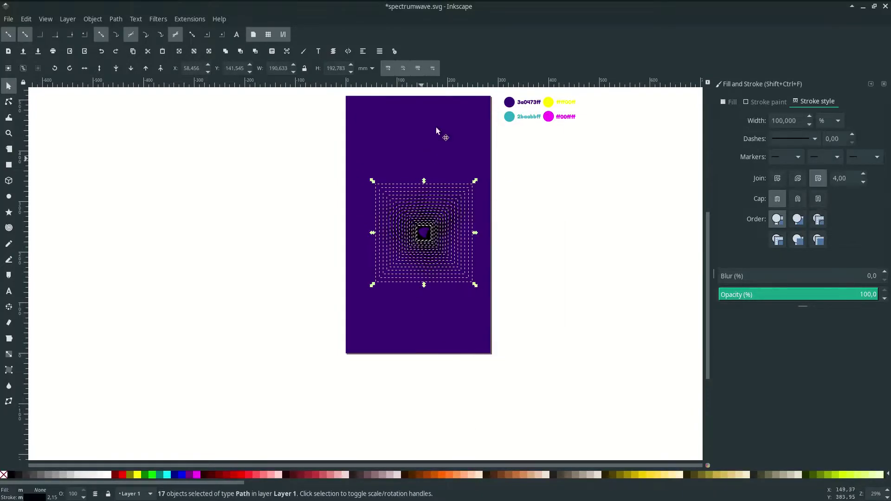
pyautogui.click(116, 19)
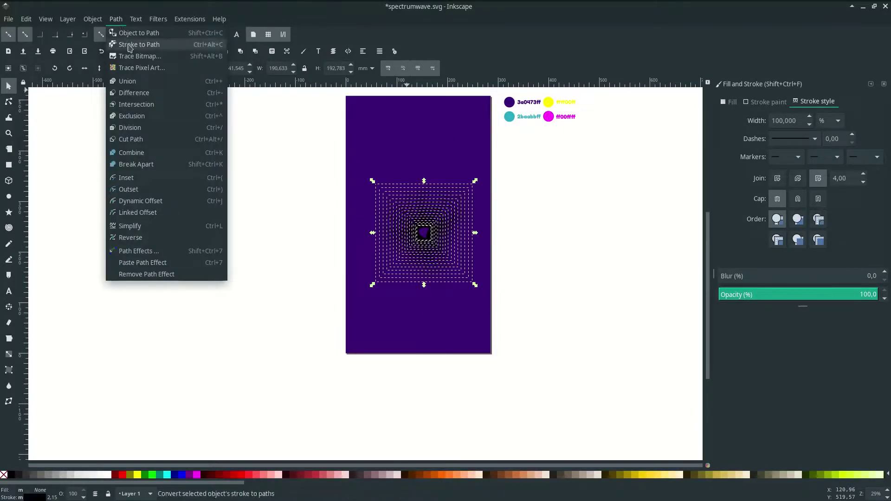
pyautogui.click(129, 46)
# Group the converted blob paths into a single object
pyautogui.rightClick(418, 214)
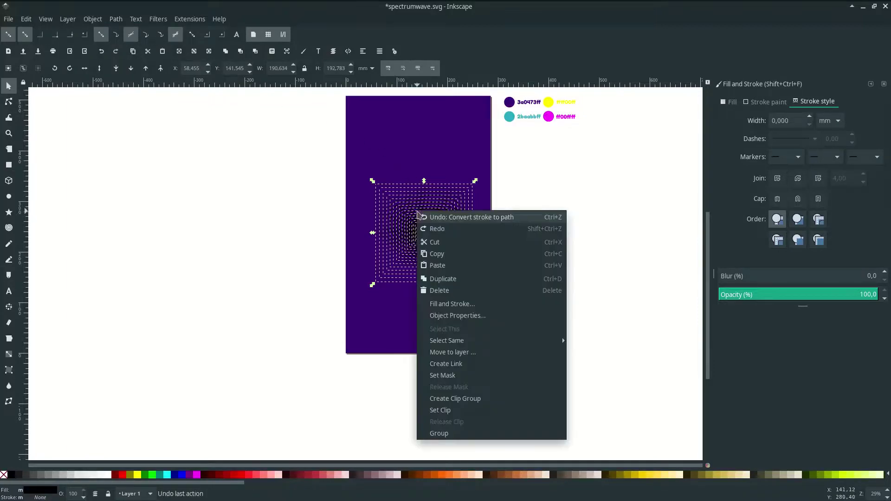
pyautogui.press('Escape')
pyautogui.rightClick(413, 201)
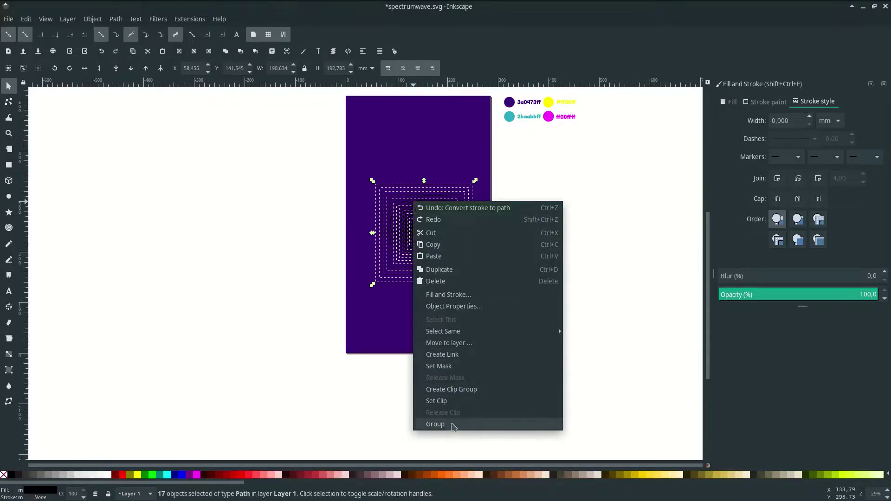
pyautogui.click(454, 424)
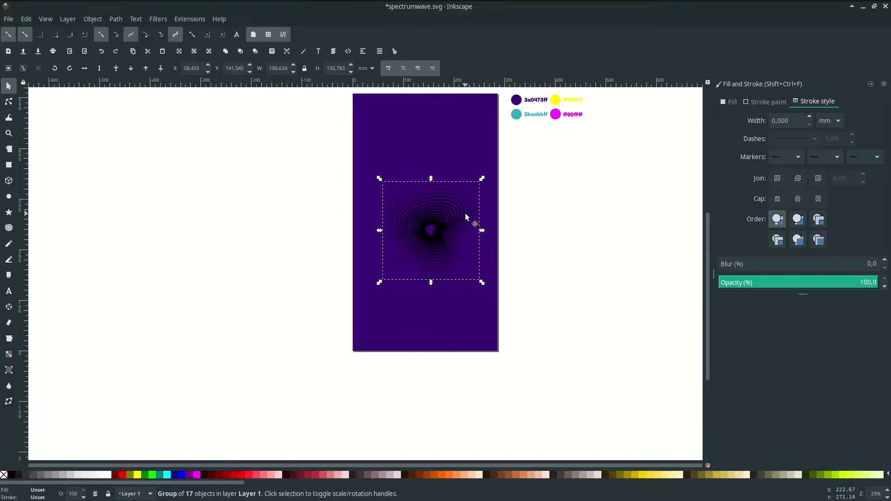
# Draw a linear gradient diagonally across the blob group from its upper-left to its lower-right corner
pyautogui.click(9, 354)
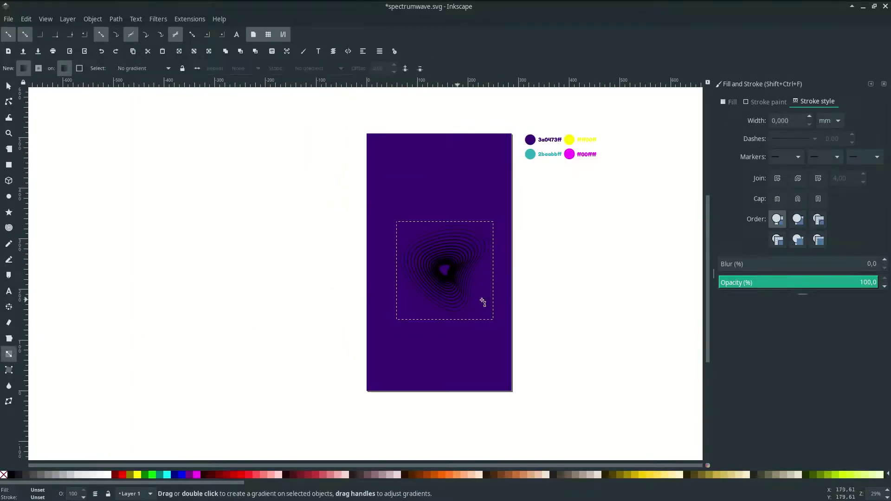
pyautogui.scroll(1, 456, 287)
pyautogui.moveTo(390, 193); pyautogui.dragTo(509, 329)
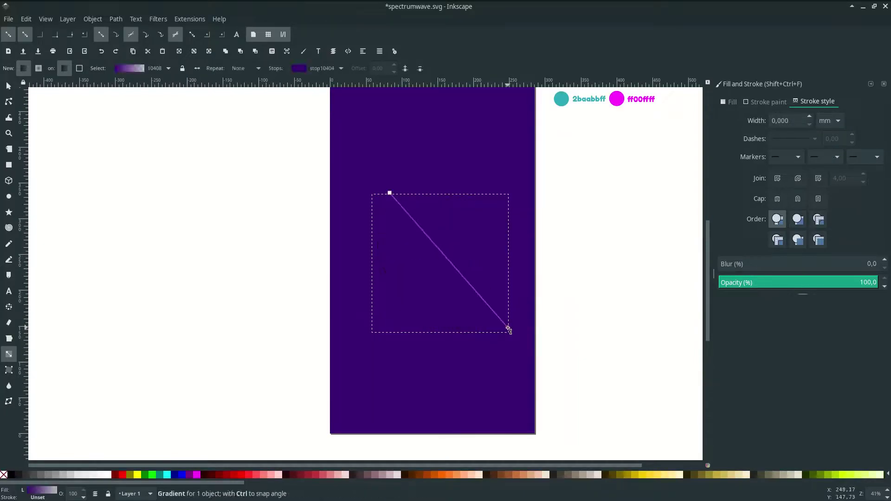
# Colour the gradient's start stop with the teal 2baabbff picked from the palette swatch beside the page
pyautogui.scroll(1, 433, 213)
pyautogui.click(390, 194)
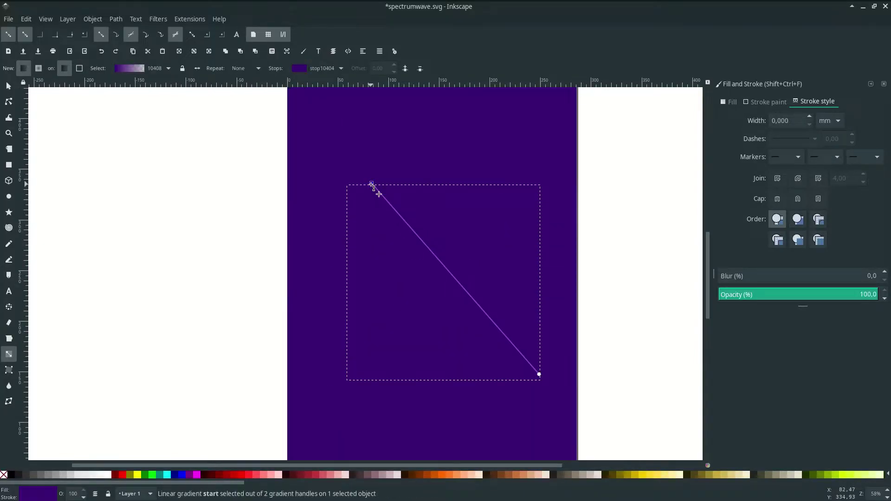
pyautogui.scroll(3, 593, 294)
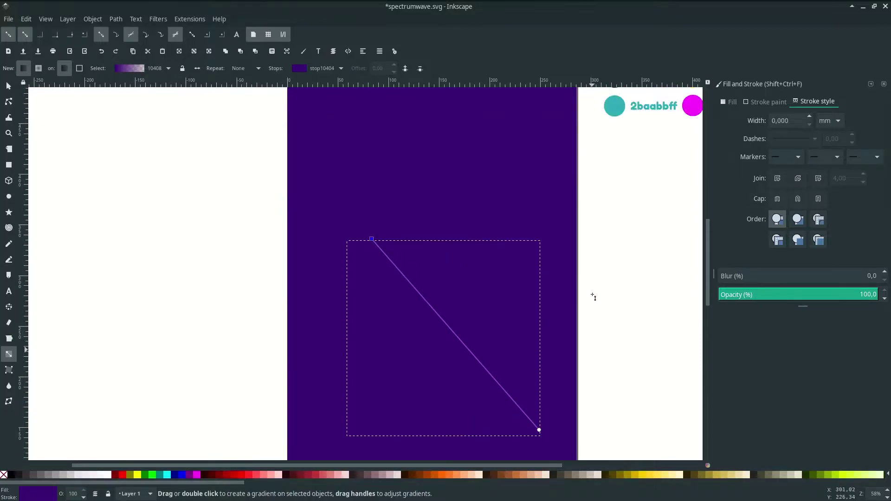
pyautogui.scroll(-1, 593, 293)
pyautogui.press('d')
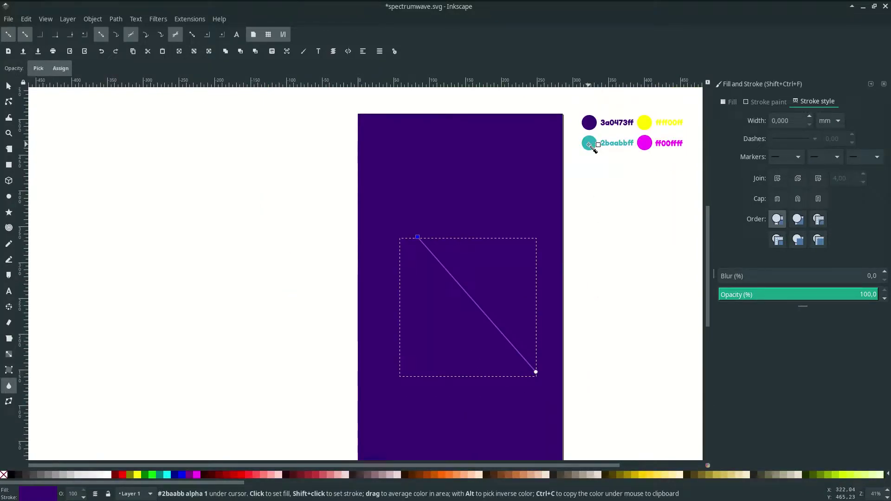
pyautogui.click(589, 145)
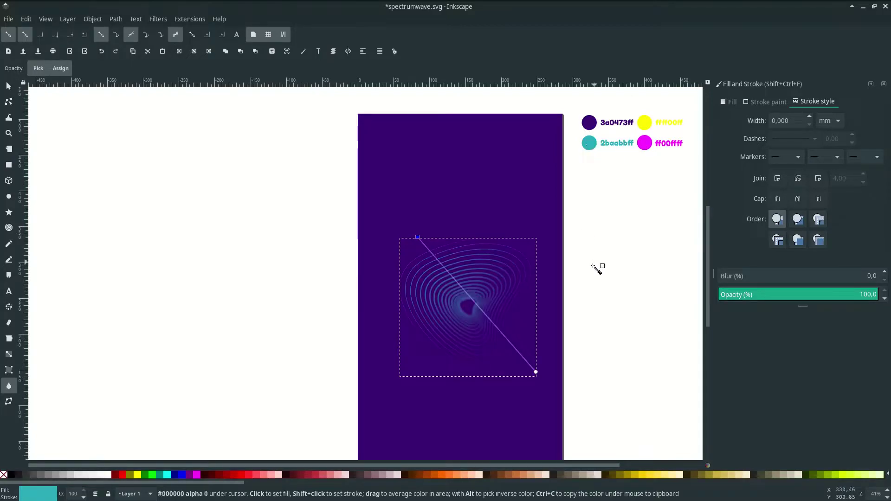
# Add a stop near the middle of the blob group's gradient line, at an offset of about 0.49
pyautogui.scroll(-2, 543, 343)
pyautogui.scroll(1, 466, 241)
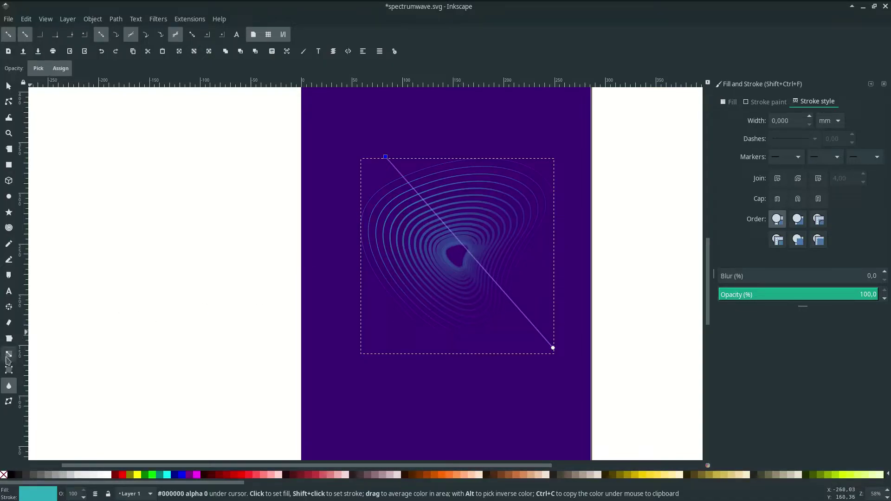
pyautogui.click(9, 354)
pyautogui.scroll(2, 466, 260)
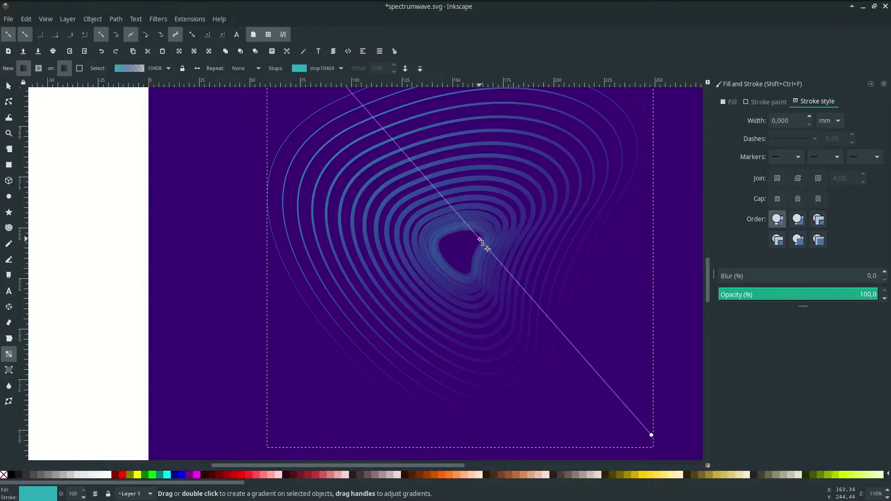
pyautogui.doubleClick(481, 239)
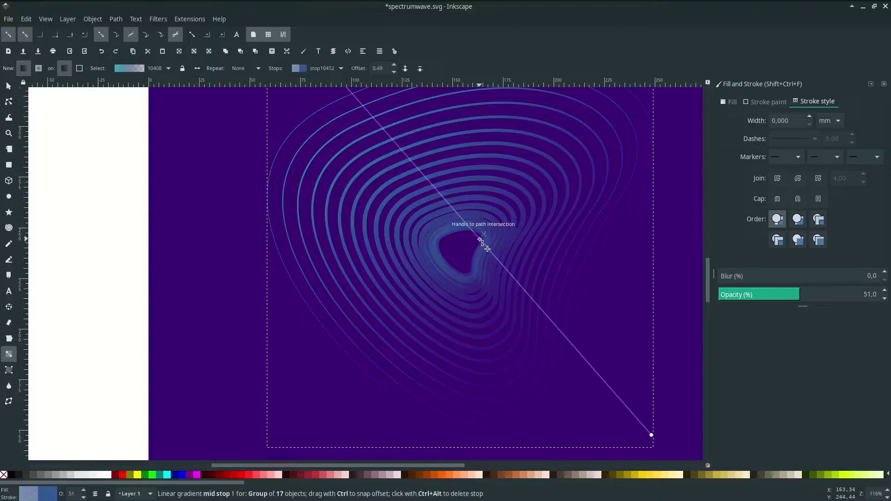
# Colour the gradient's middle stop with the yellow picked from the palette swatch beside the page
pyautogui.keyDown('ctrl'); pyautogui.scroll(-1, 481, 239); pyautogui.keyUp('ctrl')
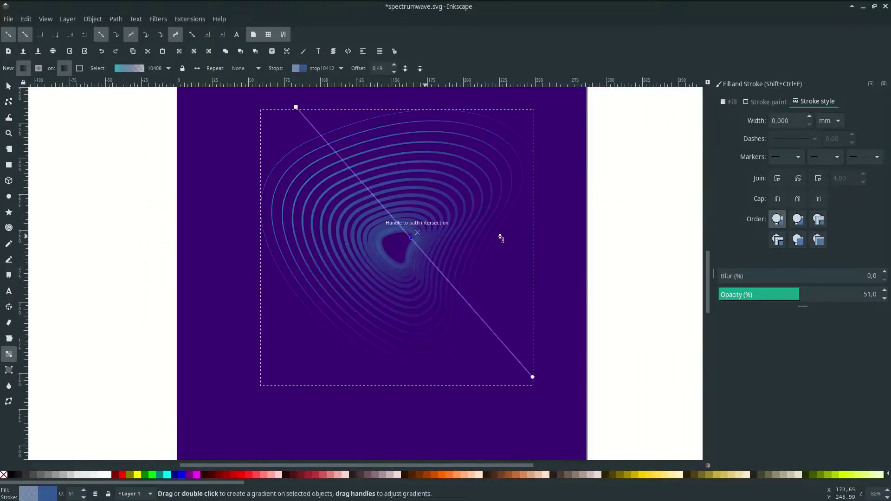
pyautogui.scroll(-1, 516, 230)
pyautogui.hscroll(4, 563, 208)
pyautogui.press('d')
pyautogui.scroll(-1, 563, 206)
pyautogui.scroll(4, 562, 206)
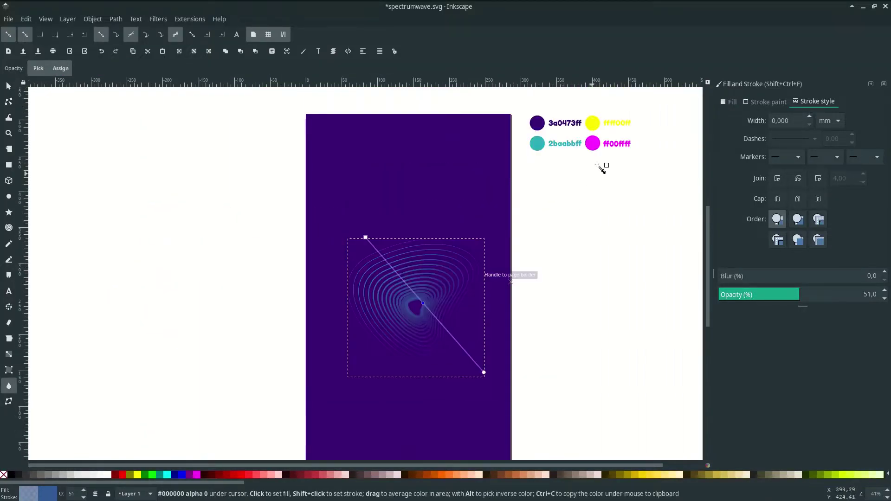
pyautogui.click(594, 125)
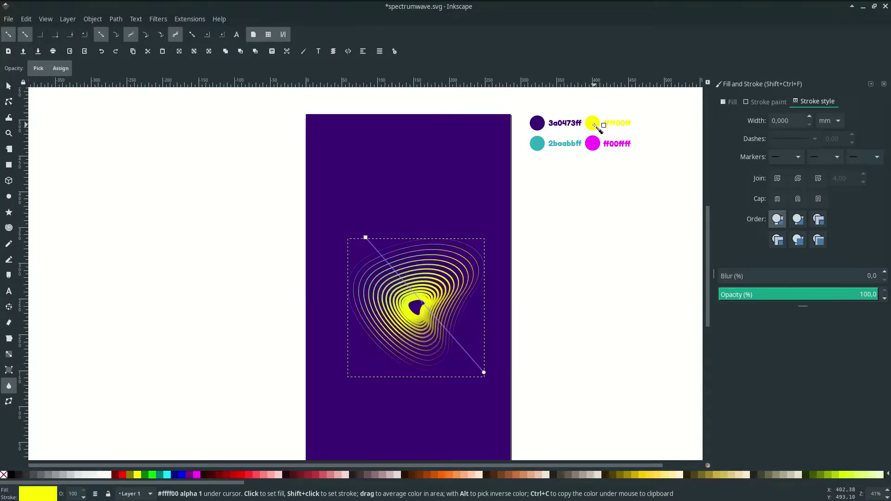
# Colour the gradient's end stop with the magenta ff00ffff picked from the palette swatch beside the page
pyautogui.scroll(-3, 485, 367)
pyautogui.hscroll(-1, 485, 367)
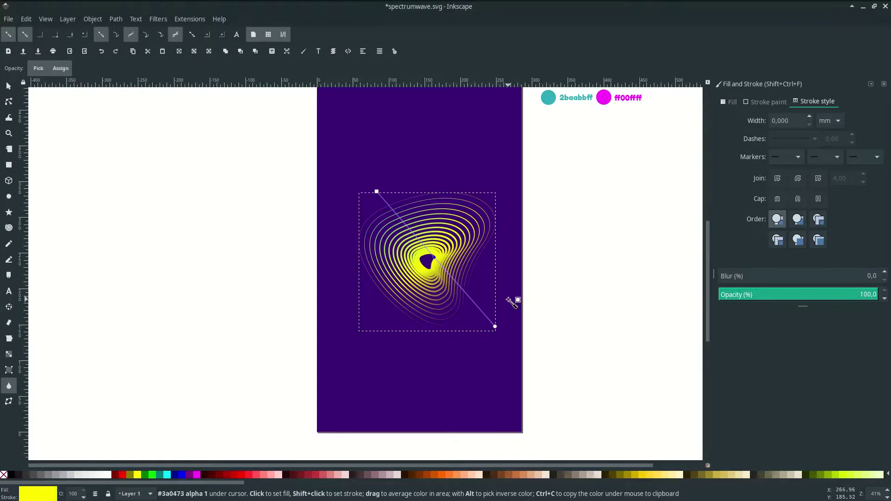
pyautogui.scroll(2, 508, 299)
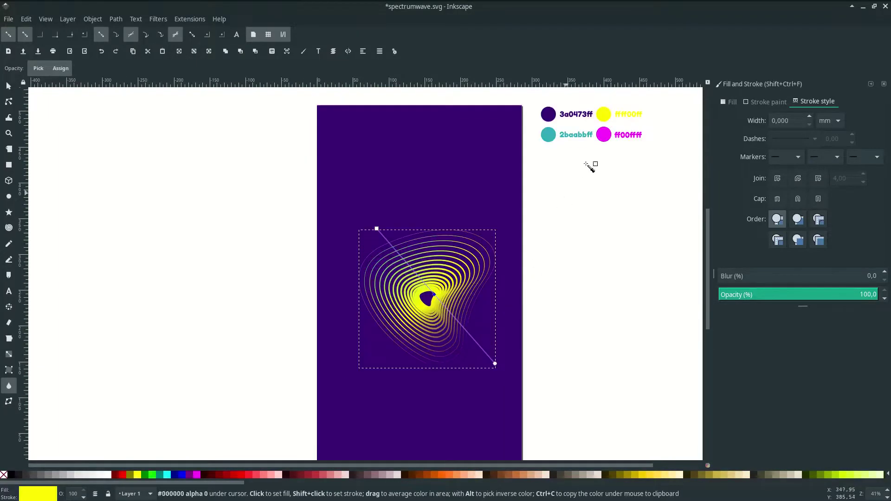
pyautogui.click(498, 367)
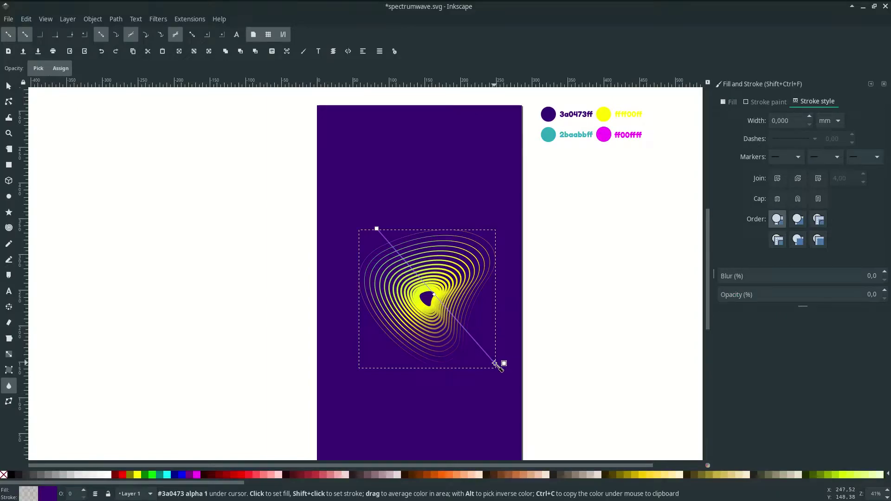
pyautogui.click(607, 135)
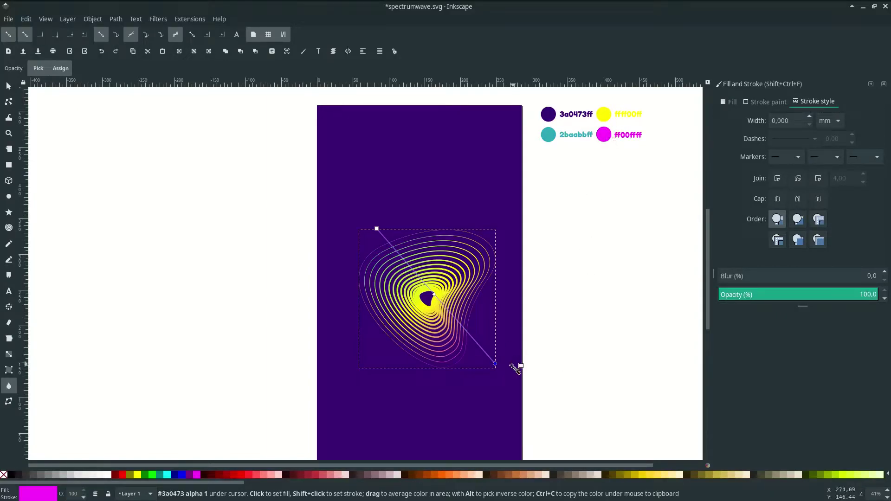
# Pull the gradient's start and end handles inward, shift its middle stop near the blob's centre, and deselect the group
pyautogui.click(496, 365)
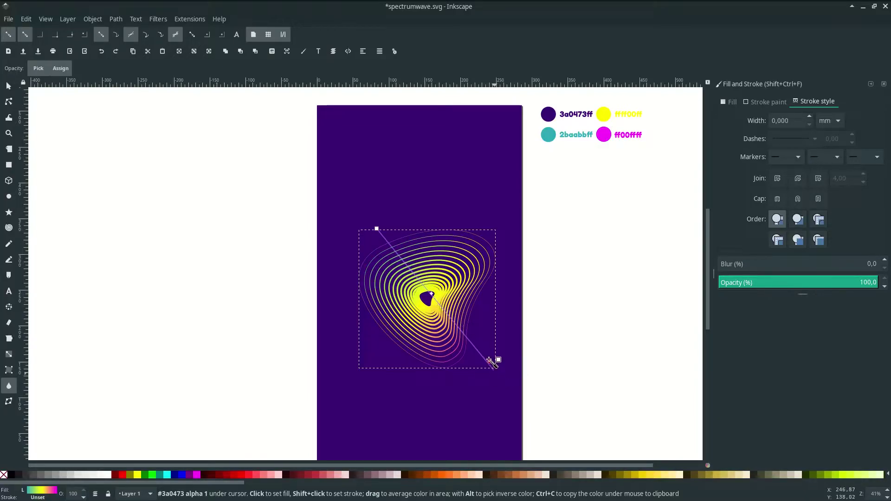
pyautogui.hotkey('ctrl', 'shift', 'z')
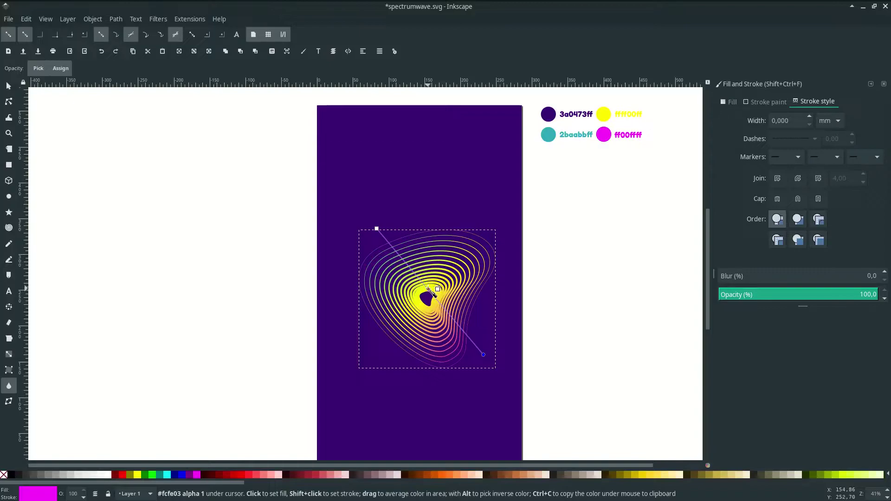
pyautogui.moveTo(428, 288)
pyautogui.mouseDown()
pyautogui.moveTo(436, 298)
pyautogui.moveTo(430, 292)
pyautogui.mouseUp()
pyautogui.moveTo(376, 228); pyautogui.dragTo(382, 248)
pyautogui.moveTo(483, 355); pyautogui.dragTo(475, 345)
pyautogui.moveTo(426, 297)
pyautogui.mouseDown()
pyautogui.moveTo(450, 325)
pyautogui.moveTo(430, 296)
pyautogui.mouseUp()
pyautogui.press('s')
pyautogui.click(575, 330)
# Duplicate the gradient blob group and place the copy over the page's upper-left corner, at about X -103 mm, Y 445 mm
pyautogui.scroll(-1, 564, 316)
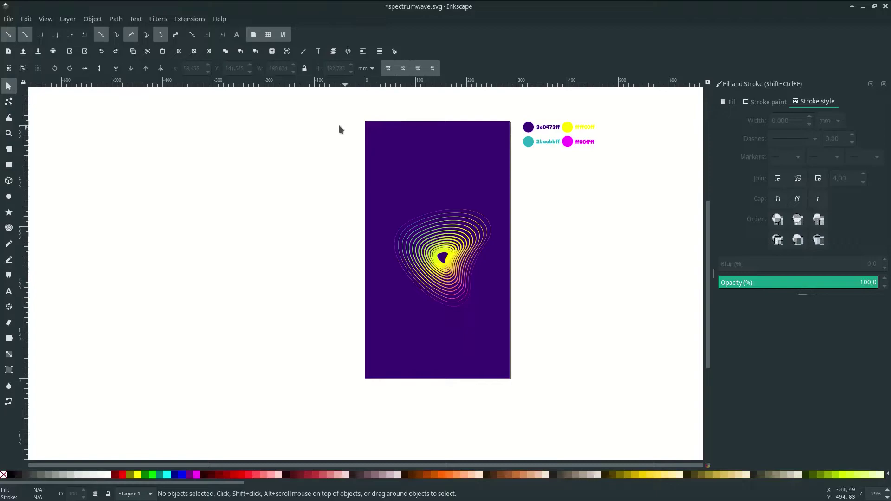
pyautogui.click(448, 232)
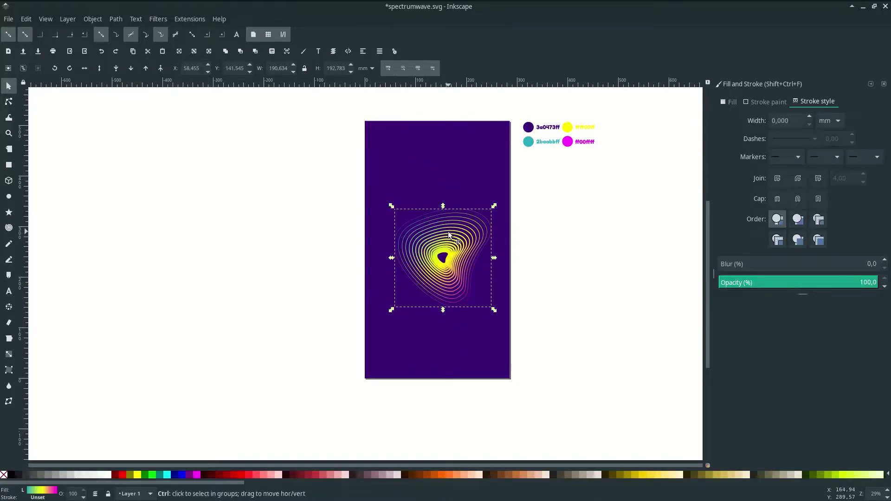
pyautogui.hotkey('ctrl', 'd')
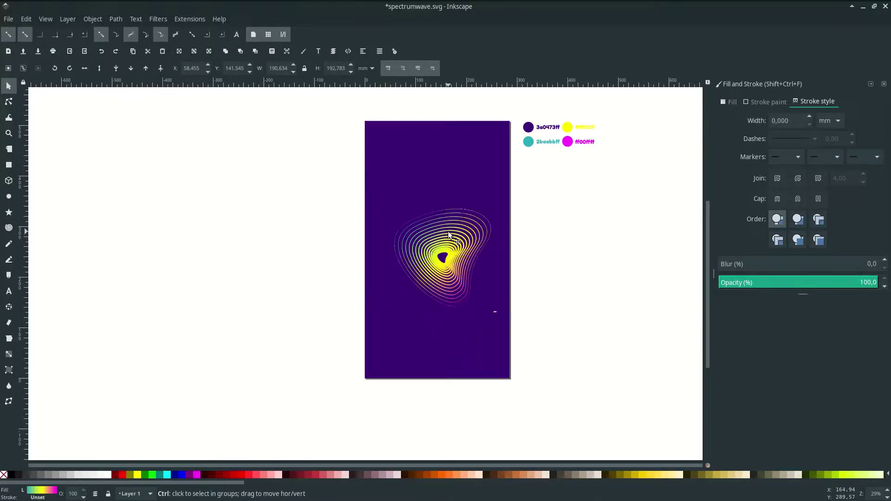
pyautogui.moveTo(448, 234); pyautogui.dragTo(370, 148)
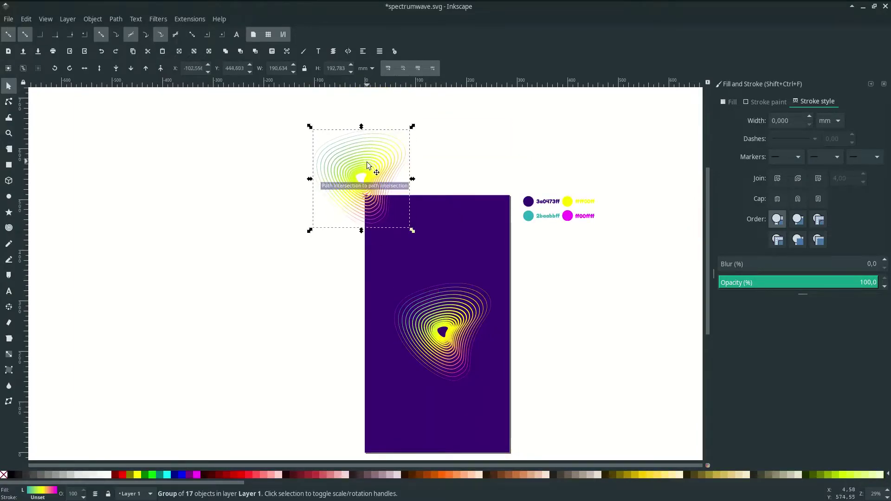
# Duplicate the dark purple background rectangle so that the copy lies above both blob groups
pyautogui.press('Escape')
pyautogui.scroll(-2, 480, 211)
pyautogui.click(450, 180)
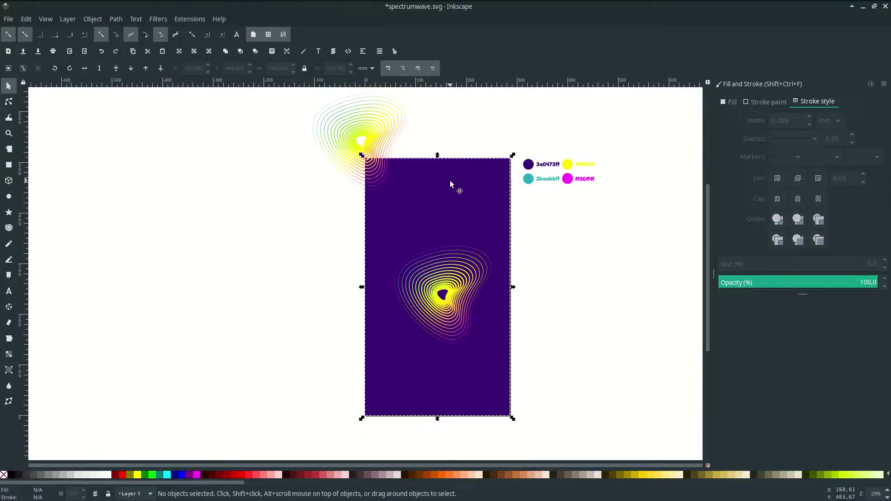
pyautogui.press('ctrl')
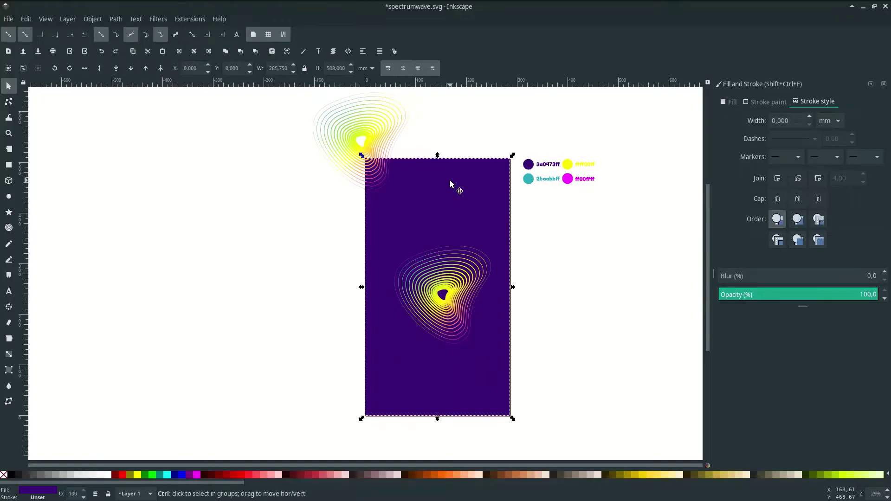
pyautogui.press('Home')
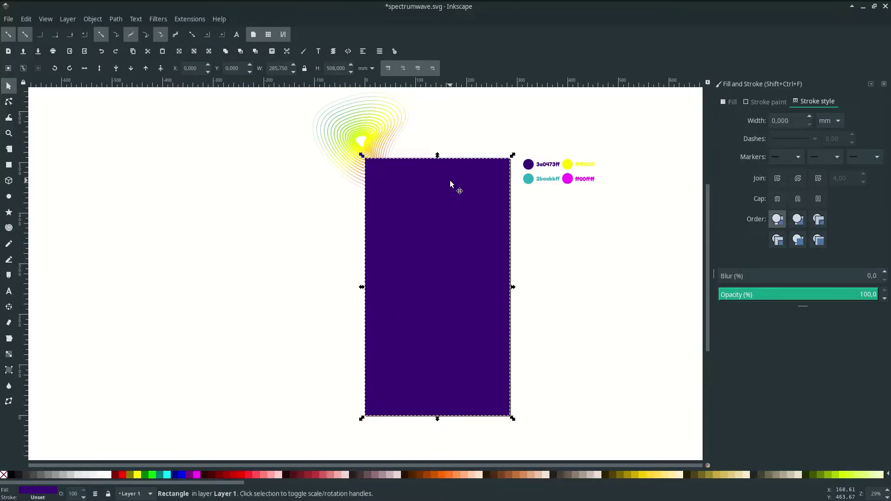
# Clip the blob group at the page's upper-left corner with the duplicated purple rectangle, and clear the selection
pyautogui.keyDown('shift'); pyautogui.click(386, 135); pyautogui.keyUp('shift')
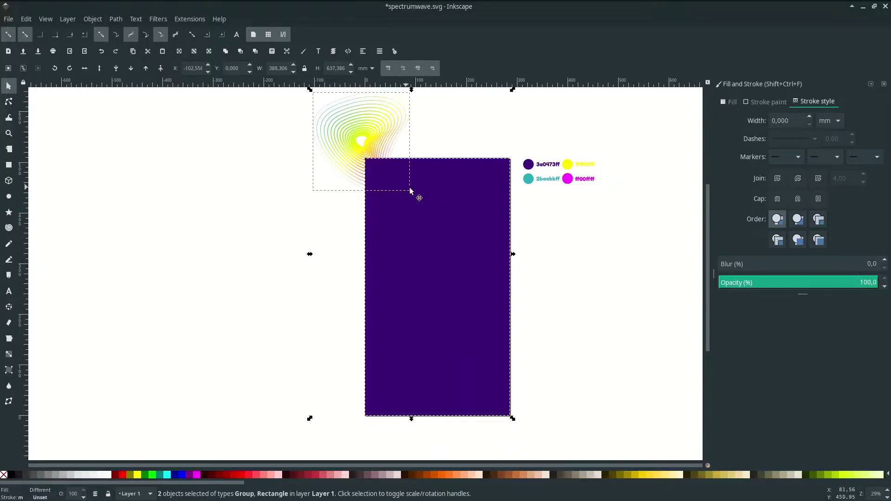
pyautogui.rightClick(421, 199)
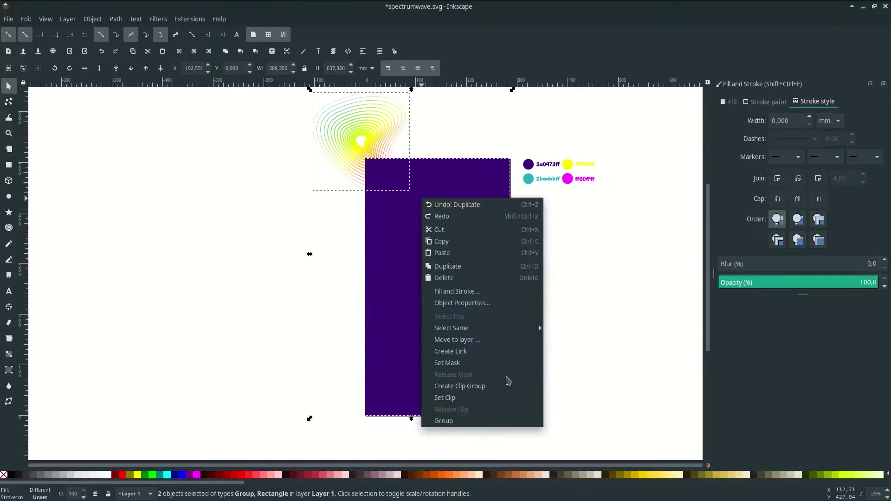
pyautogui.click(487, 397)
pyautogui.click(592, 300)
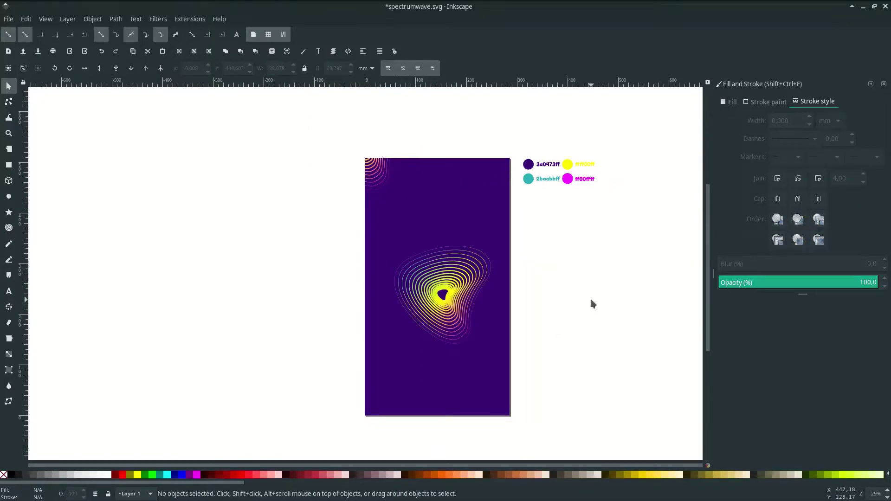
# Enlarge a duplicate of the central blob group around its centre to about 623 × 630 mm, with 5% opacity
pyautogui.keyDown('ctrl'); pyautogui.click(459, 265); pyautogui.keyUp('ctrl')
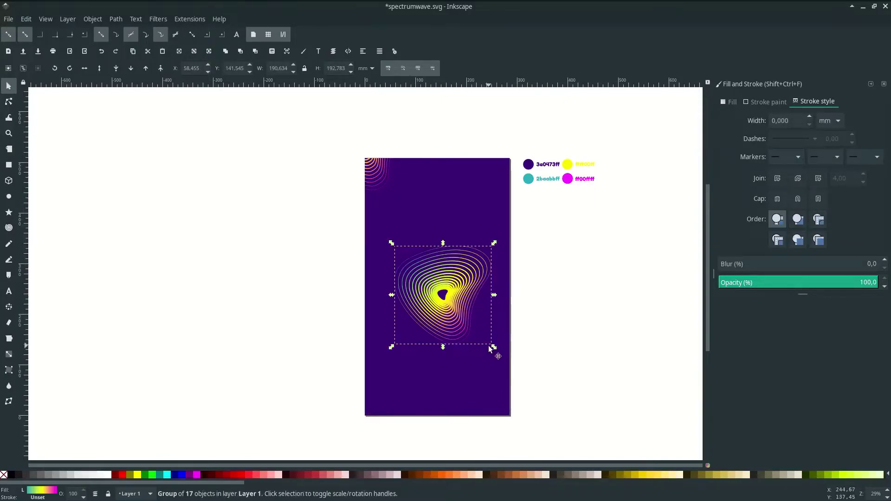
pyautogui.moveTo(494, 348); pyautogui.dragTo(604, 465)
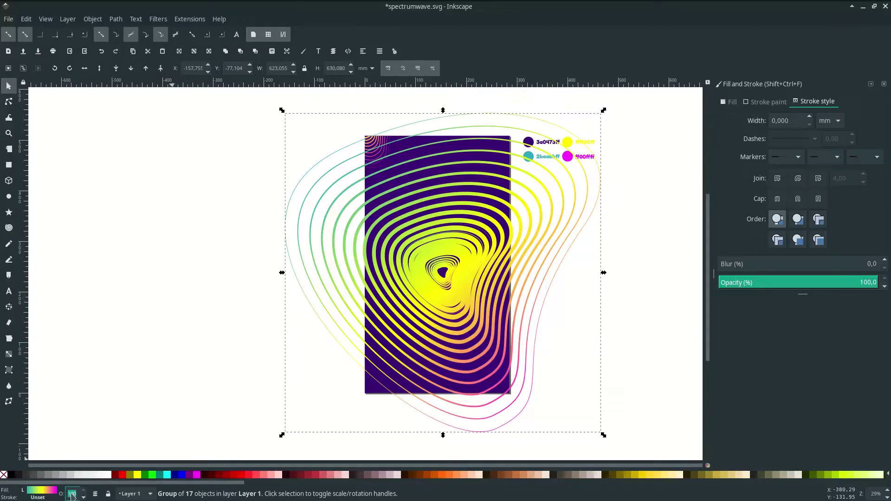
pyautogui.write('5')
pyautogui.press('Return')
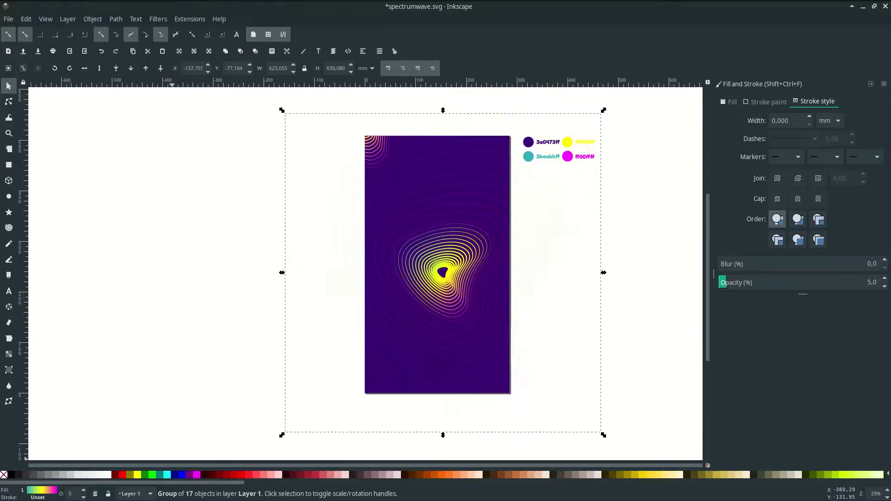
pyautogui.click(587, 285)
pyautogui.scroll(-1, 444, 308)
pyautogui.scroll(1, 450, 244)
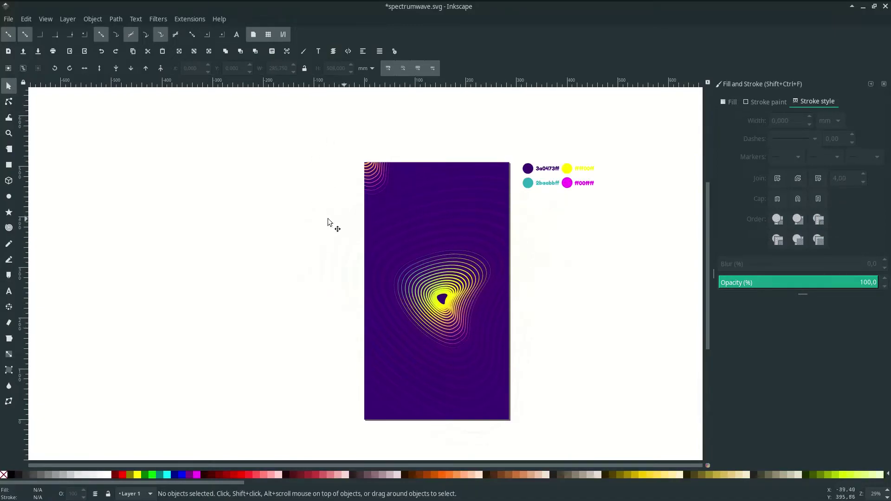
# Select the purple background rectangle beneath the enlarged blob lines and duplicate it on top of the artwork
pyautogui.click(9, 102)
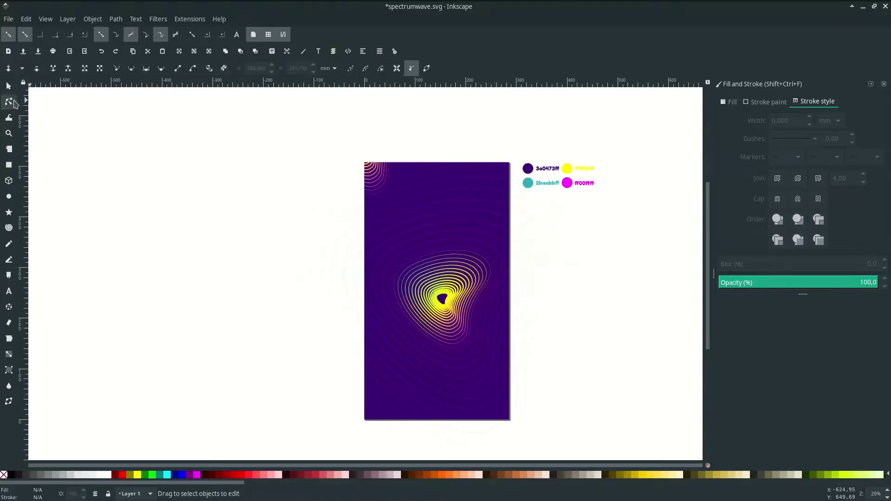
pyautogui.scroll(2, 417, 176)
pyautogui.click(404, 165)
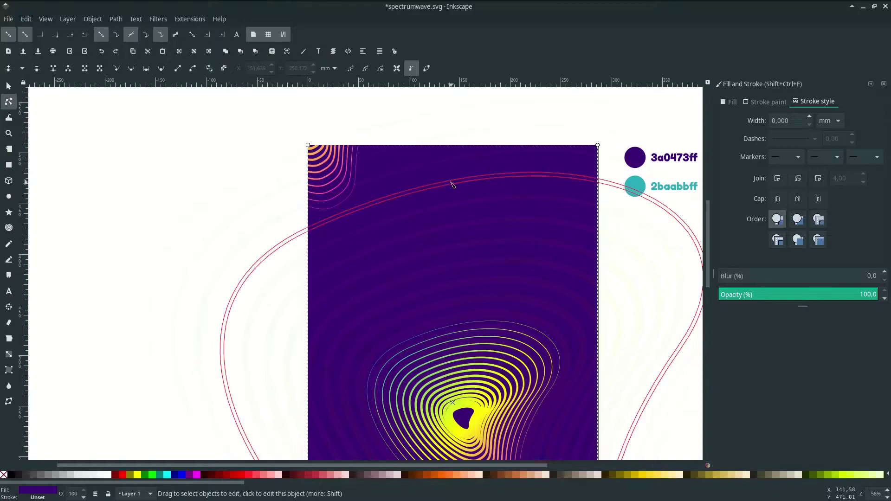
pyautogui.hotkey('ctrl', 'd')
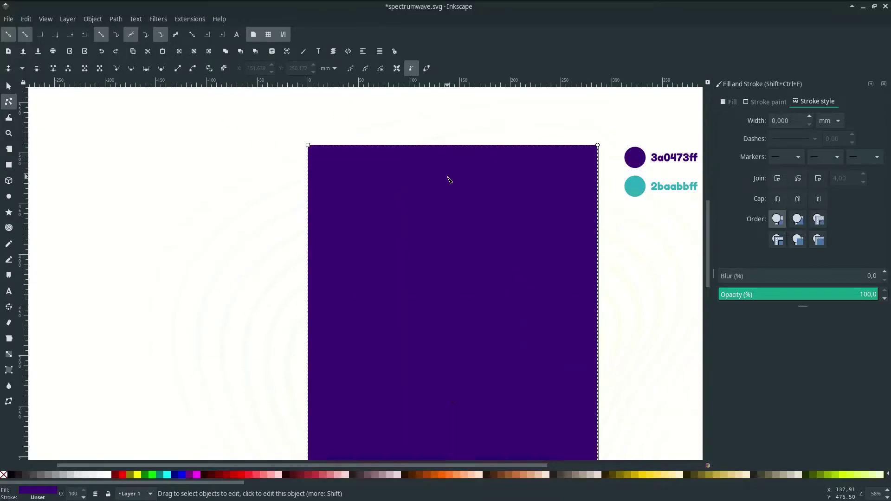
# Clip the enlarged faint blob group to the page area with the duplicated purple rectangle
pyautogui.click(8, 87)
pyautogui.hscroll(2, 583, 253)
pyautogui.click(575, 251)
pyautogui.scroll(-1, 524, 247)
pyautogui.click(527, 216)
pyautogui.scroll(1, 553, 262)
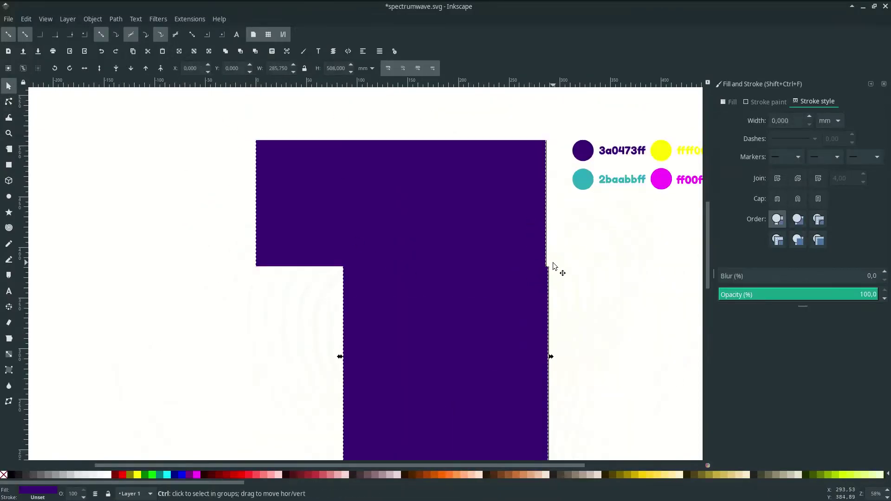
pyautogui.keyDown('shift'); pyautogui.click(570, 232); pyautogui.keyUp('shift')
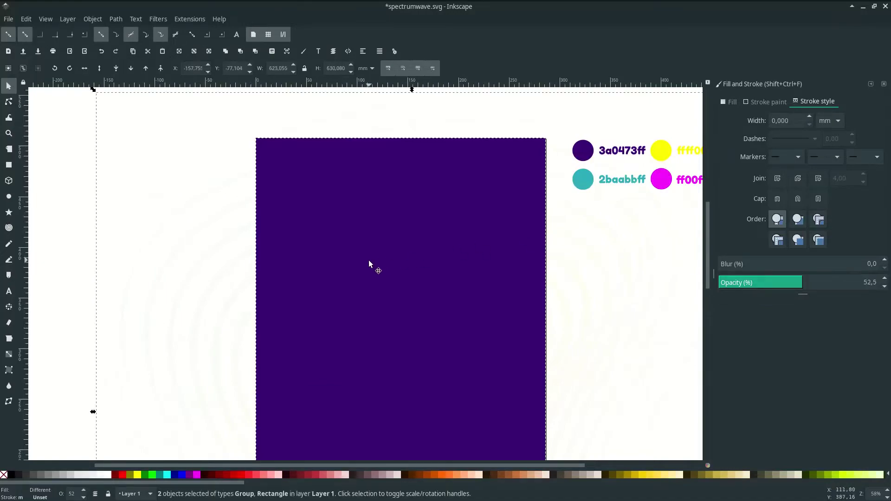
pyautogui.rightClick(394, 251)
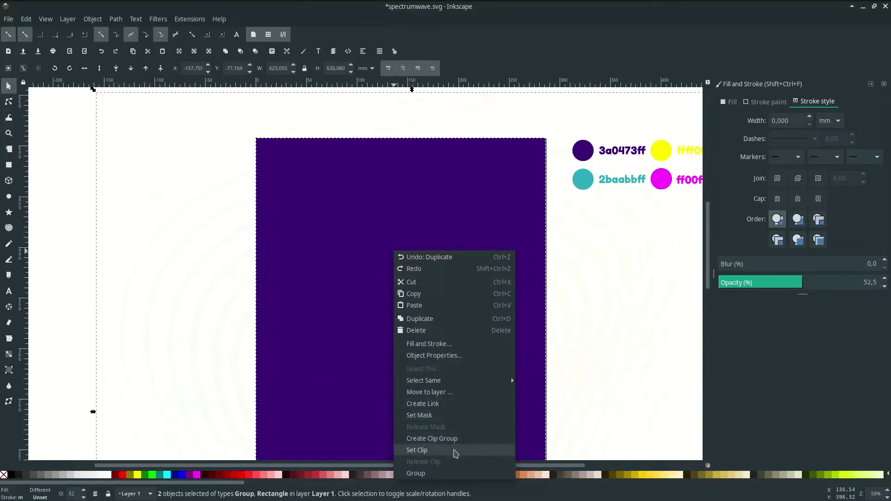
pyautogui.click(457, 447)
pyautogui.scroll(-2, 575, 326)
pyautogui.scroll(-3, 574, 327)
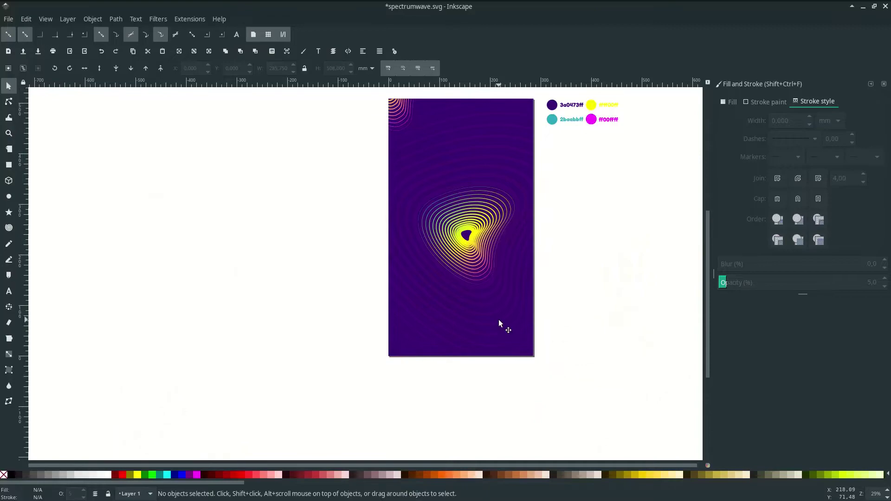
# Clear the selection and save the document
pyautogui.click(617, 312)
pyautogui.hotkey('ctrl', 's')
pyautogui.scroll(-1, 589, 313)
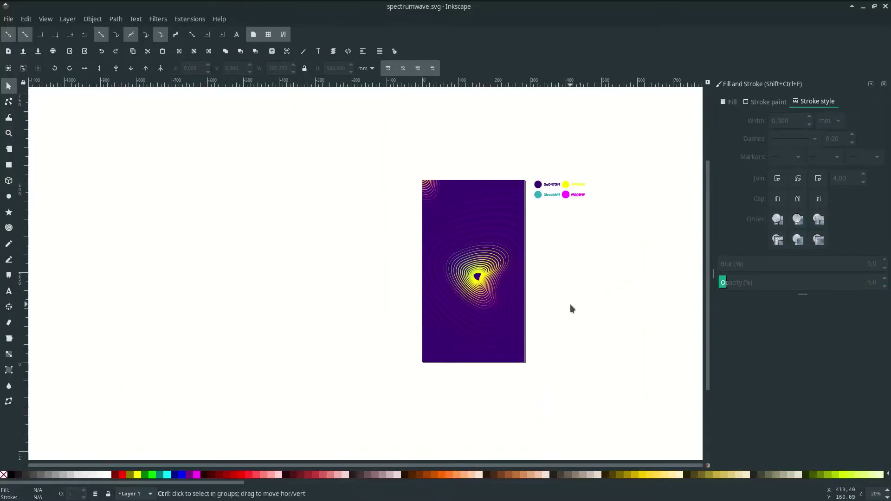
pyautogui.scroll(1, 570, 304)
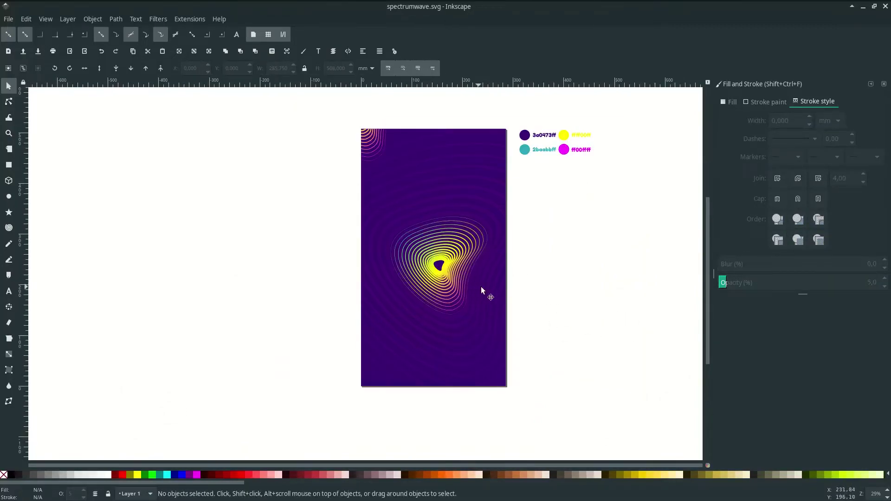
# Add the text "spectrumwave" on the page, just beyond the lower-right edge of the central blob
pyautogui.click(9, 292)
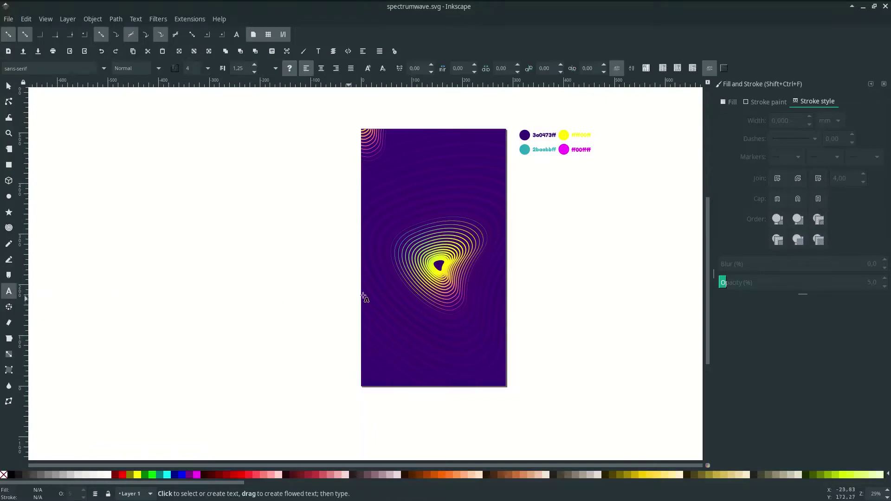
pyautogui.scroll(3, 466, 310)
pyautogui.click(481, 274)
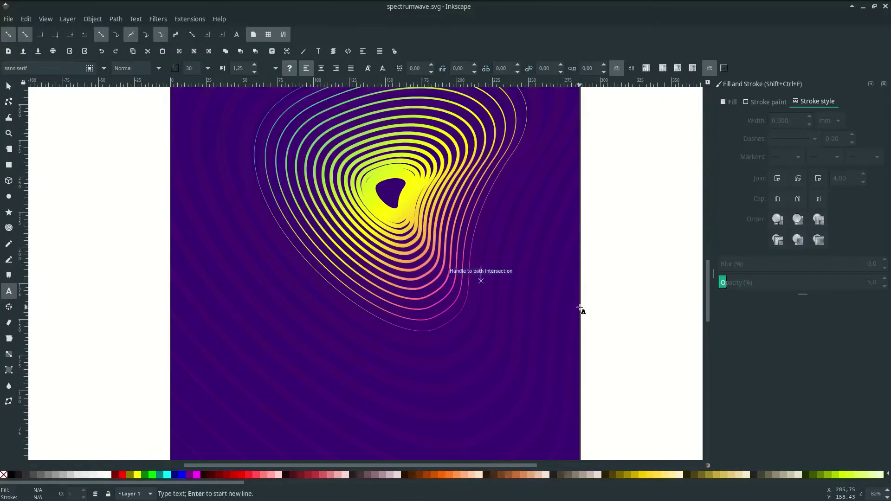
pyautogui.write('spect')
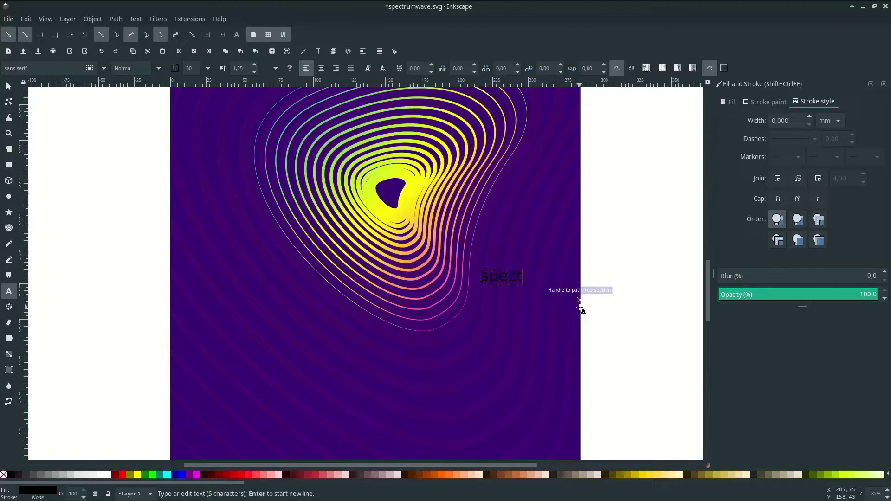
pyautogui.write('rum')
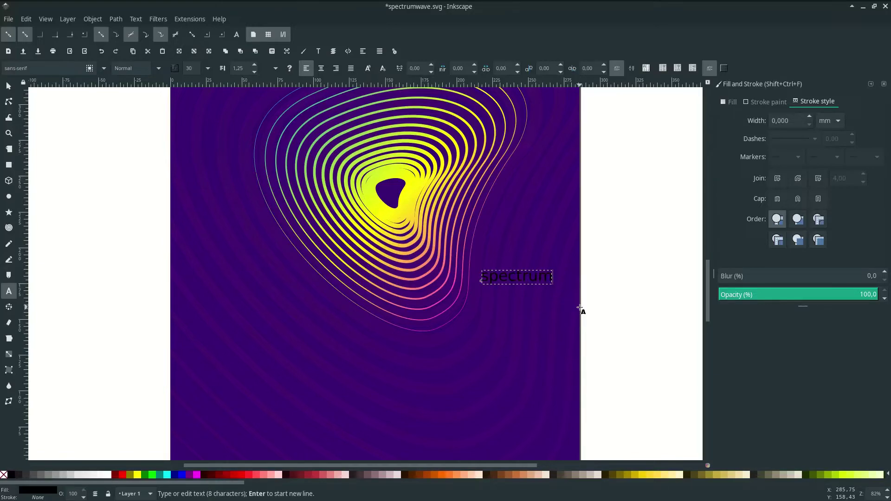
pyautogui.write('wave')
# Set the font family of the "spectrumwave" text to Roboto
pyautogui.doubleClick(519, 279)
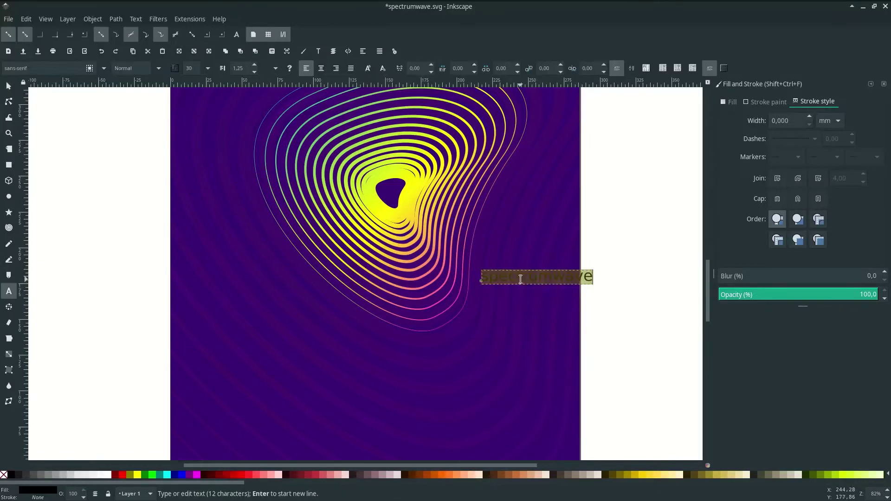
pyautogui.click(53, 67)
pyautogui.hotkey('ctrl', 'a')
pyautogui.write('ro')
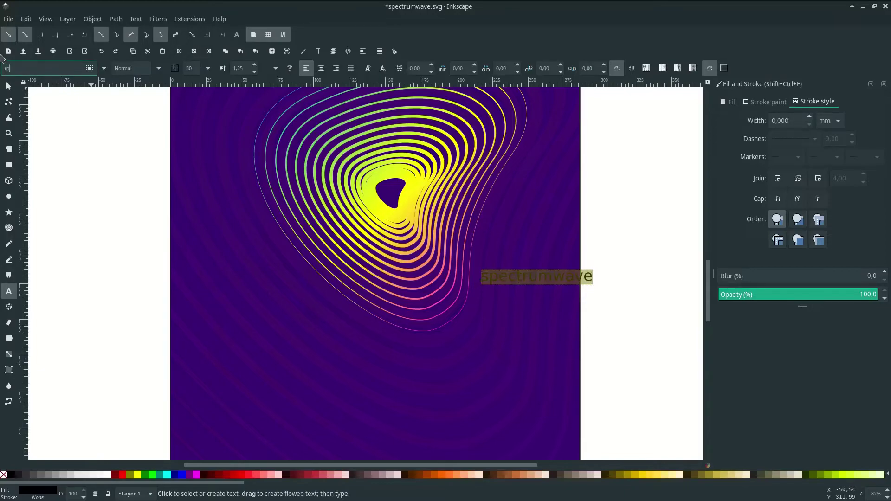
pyautogui.write('boto')
pyautogui.press('Return')
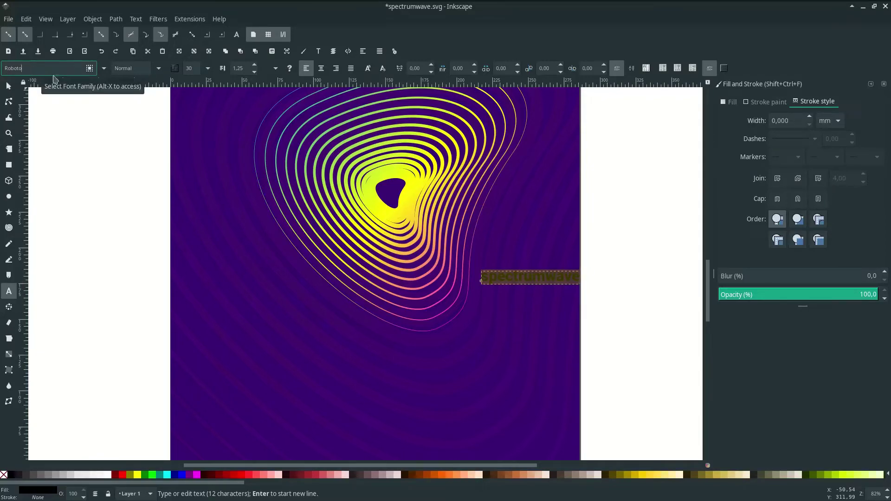
# Enlarge the "spectrumwave" text to about 105 × 14 mm over the central blob's lower-right part and fill it white
pyautogui.click(8, 86)
pyautogui.moveTo(501, 277); pyautogui.dragTo(455, 249)
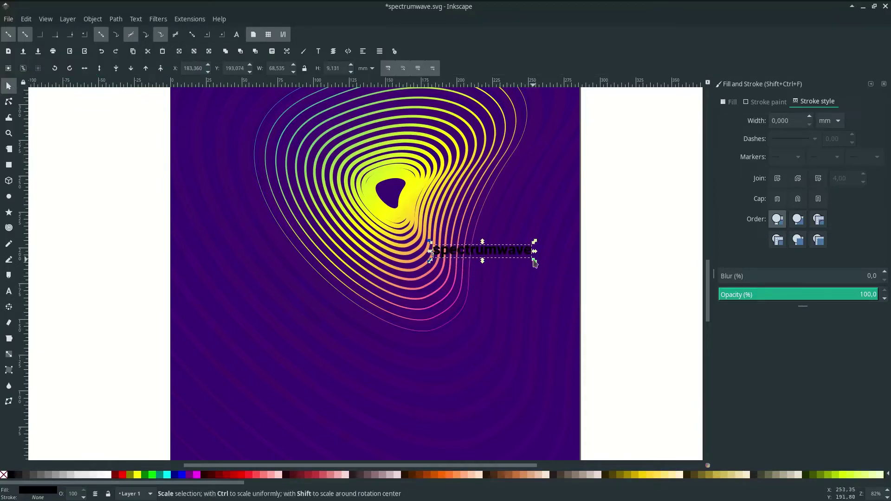
pyautogui.moveTo(535, 260); pyautogui.dragTo(510, 274)
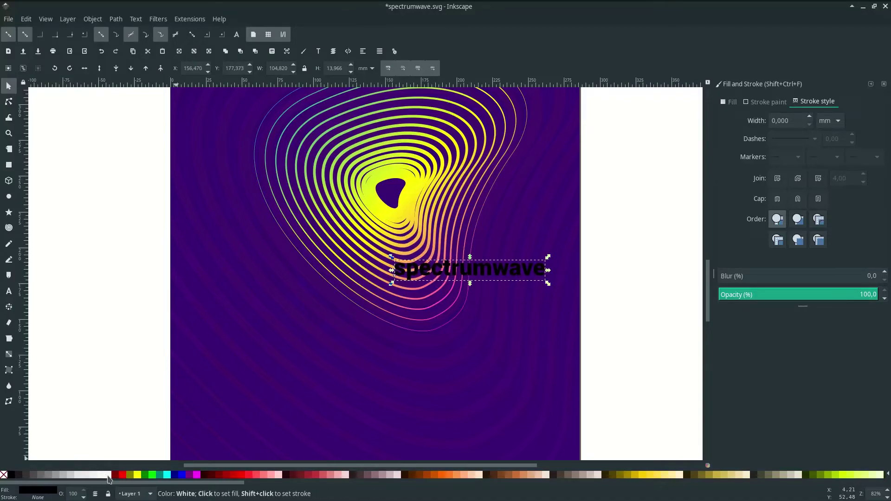
pyautogui.click(108, 478)
pyautogui.click(645, 293)
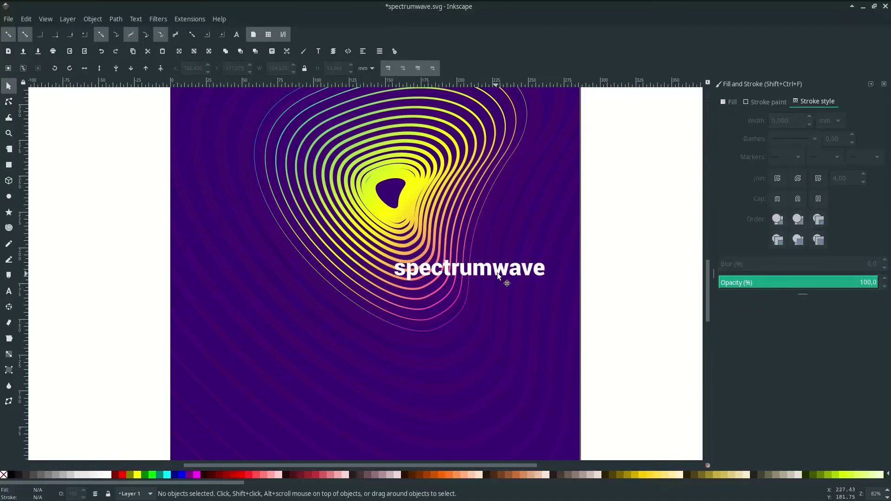
# Nudge the "spectrumwave" text slightly downward and save the document
pyautogui.click(497, 272)
pyautogui.moveTo(497, 273); pyautogui.dragTo(498, 275)
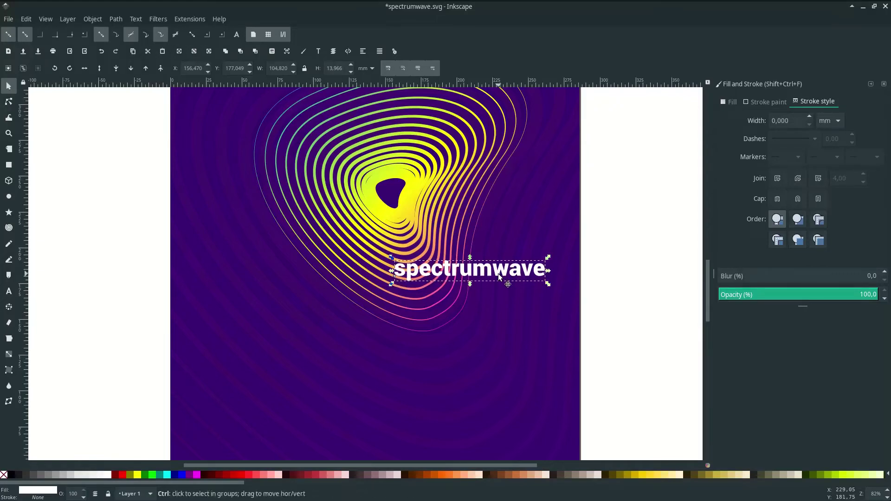
pyautogui.hotkey('ctrl', 's')
pyautogui.click(631, 251)
pyautogui.scroll(-1, 622, 252)
# Move the "spectrumwave" text slightly up and to the left, to about X 153 mm, Y 180 mm
pyautogui.click(534, 271)
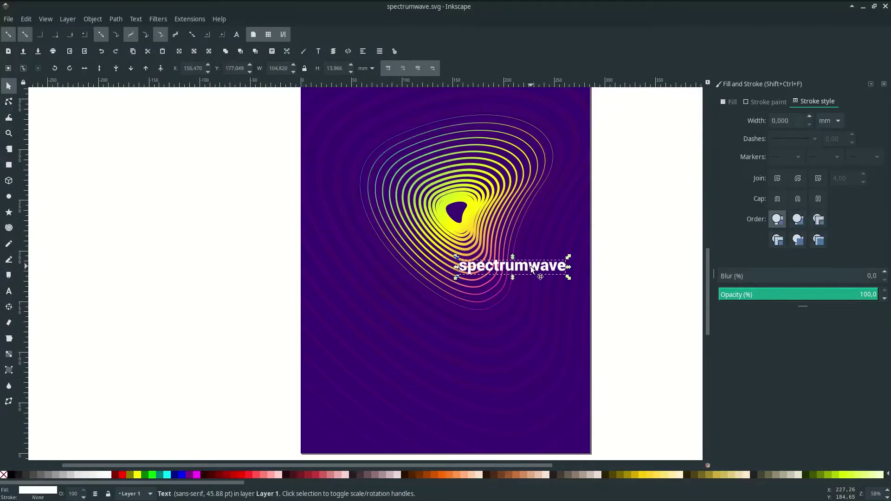
pyautogui.scroll(1, 531, 264)
pyautogui.hscroll(4, 520, 266)
pyautogui.press('Escape')
pyautogui.scroll(-1, 503, 278)
pyautogui.scroll(2, 453, 285)
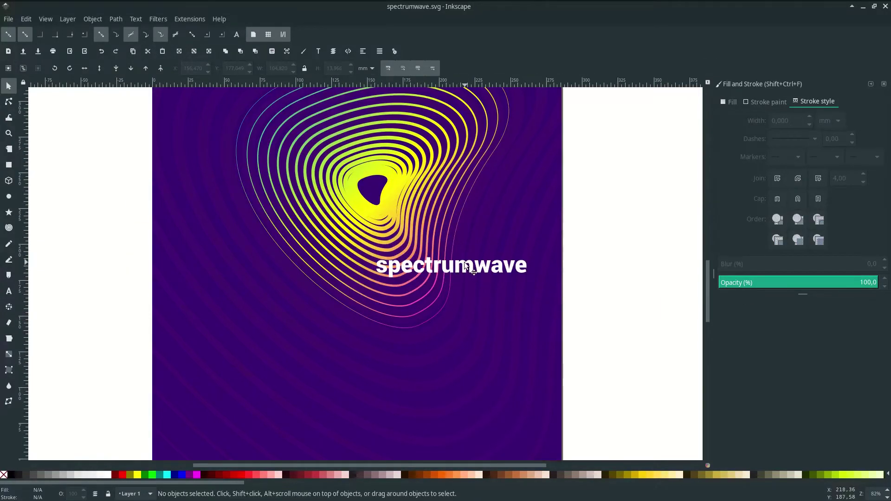
pyautogui.moveTo(466, 265); pyautogui.dragTo(466, 263)
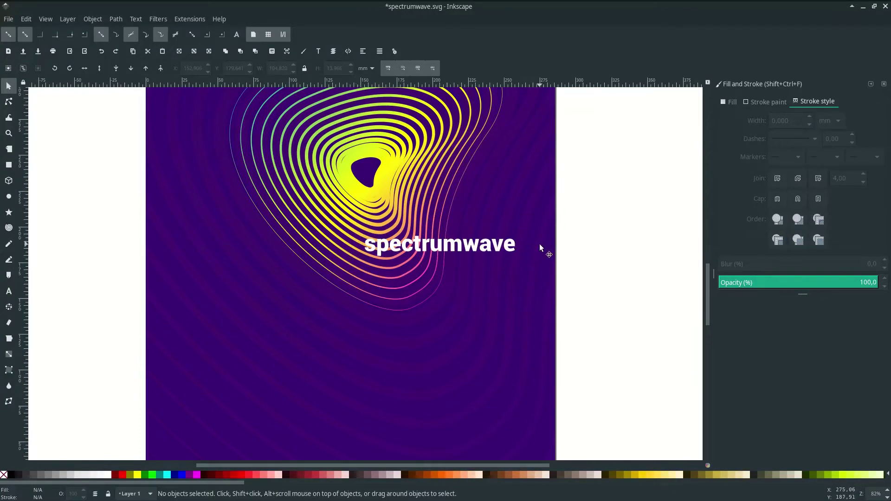
# Draw a rectangle of about 119 × 29 mm around the "spectrumwave" text
pyautogui.click(8, 164)
pyautogui.moveTo(356, 230); pyautogui.dragTo(528, 264)
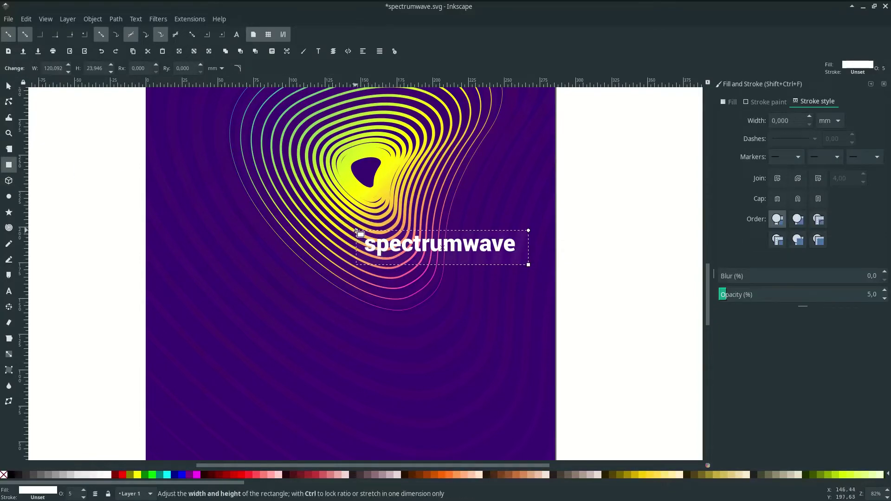
pyautogui.moveTo(356, 230); pyautogui.dragTo(358, 224)
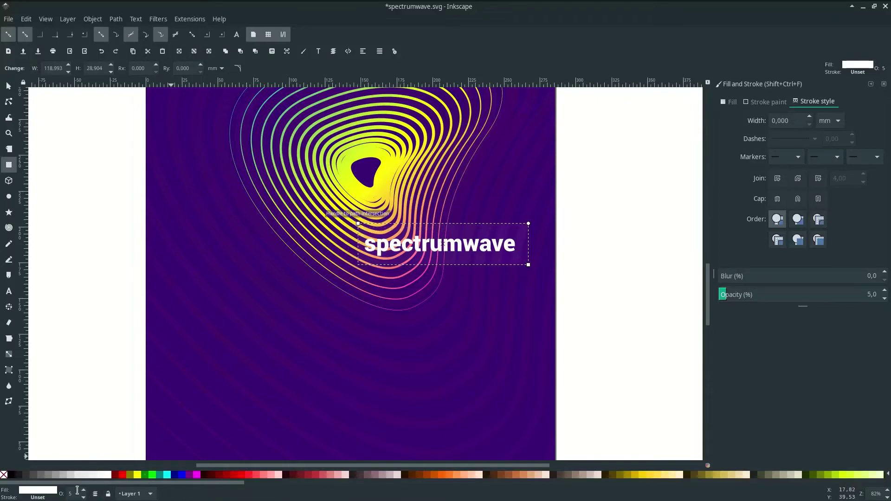
# Set the rectangle's opacity to 100% and fill it with the dark purple sampled from the page
pyautogui.write('100')
pyautogui.press('Return')
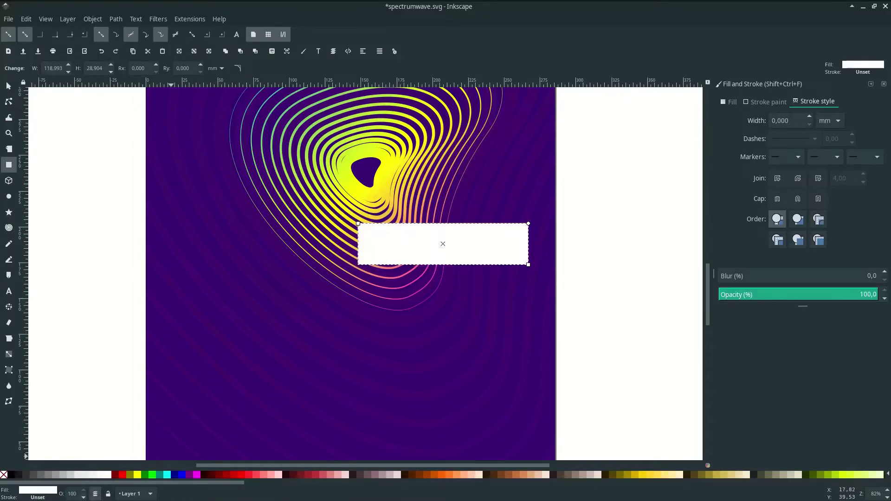
pyautogui.scroll(2, 364, 342)
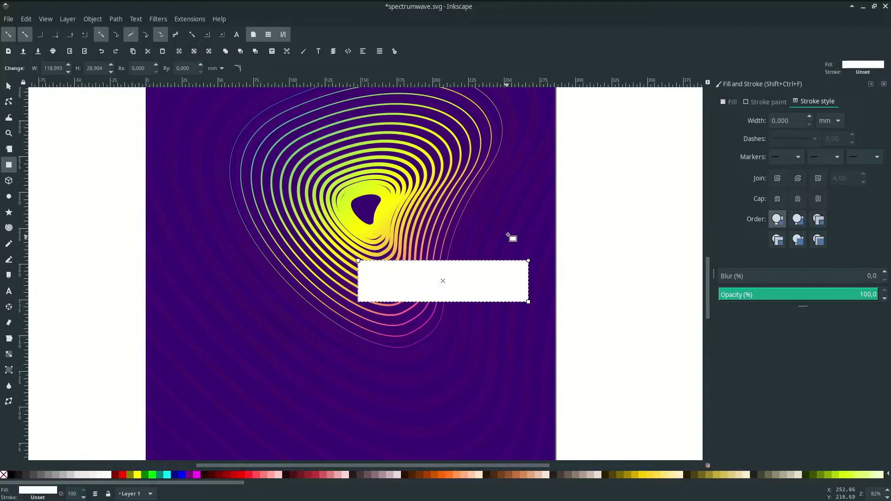
pyautogui.press('d')
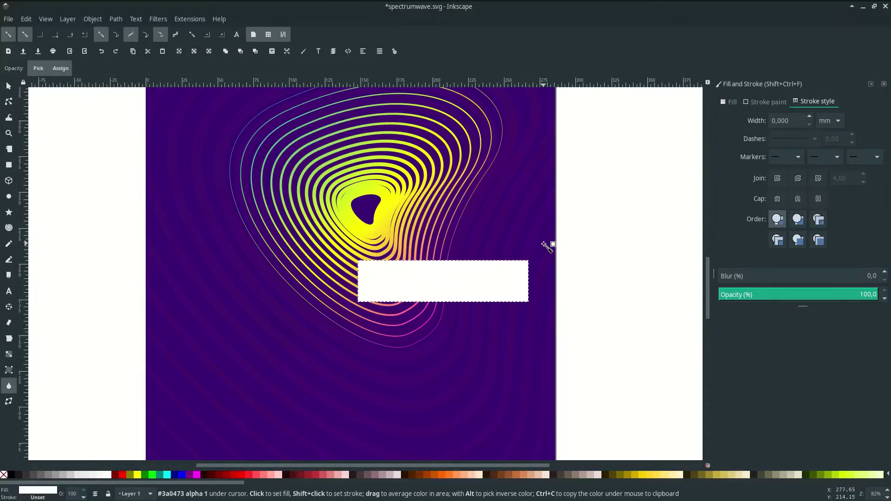
pyautogui.click(547, 245)
# Lower the purple rectangle behind the "spectrumwave" text and resize it to about 123 × 25 mm
pyautogui.click(5, 87)
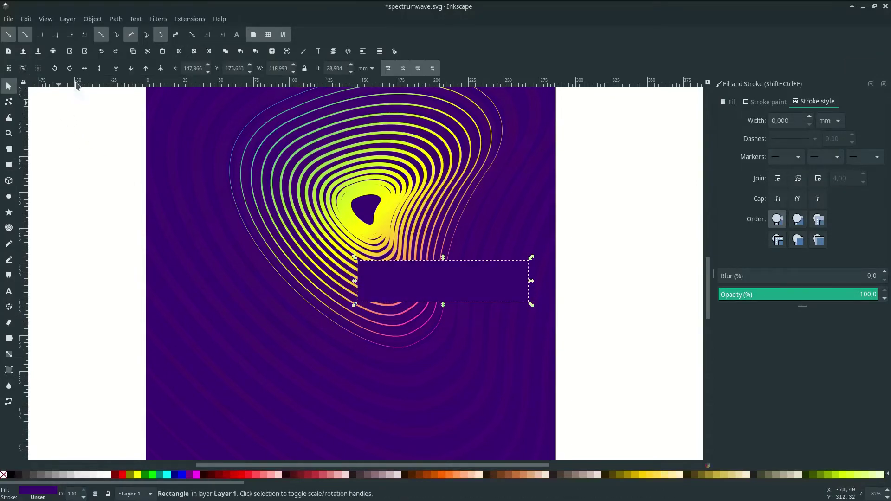
pyautogui.click(136, 73)
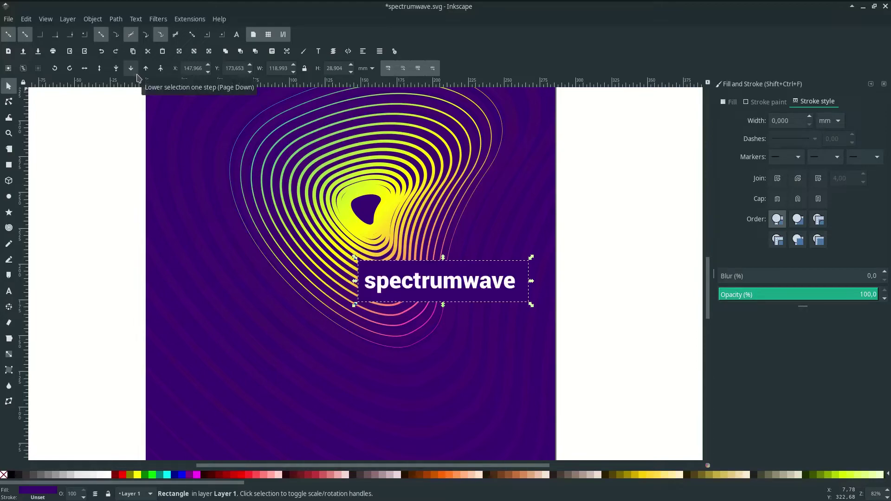
pyautogui.moveTo(349, 278); pyautogui.dragTo(350, 281)
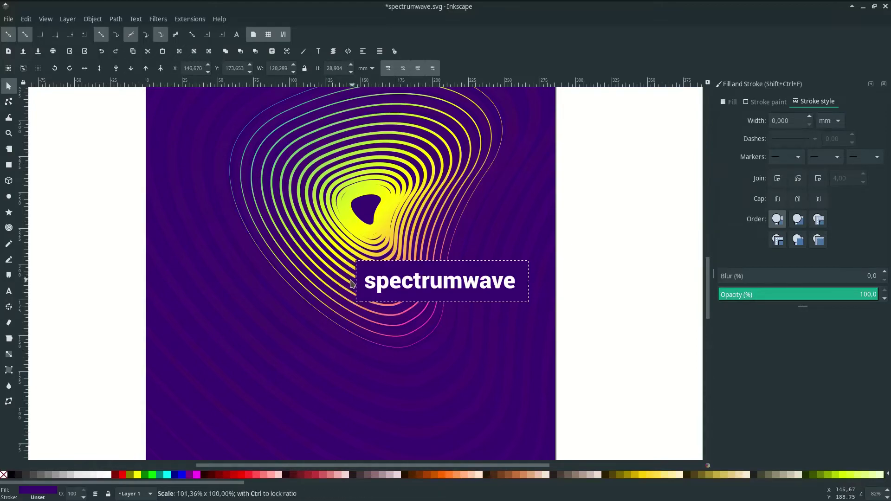
pyautogui.click(583, 327)
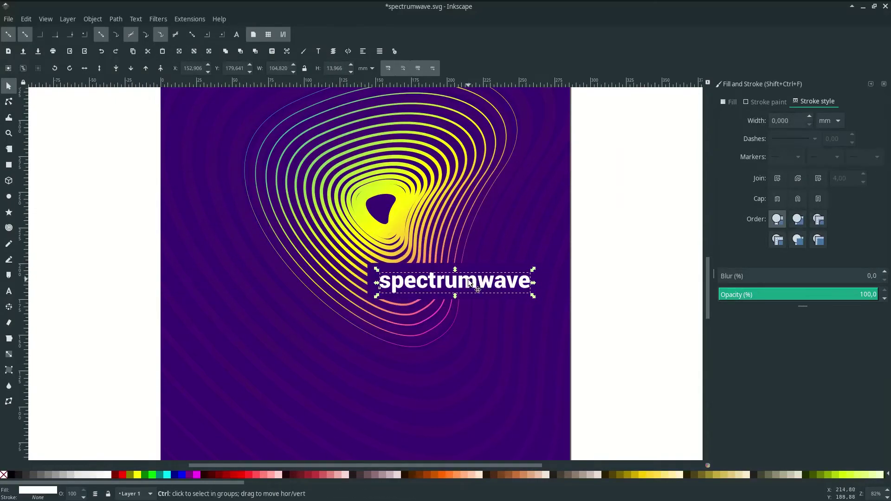
# Duplicate the "spectrumwave" text just below the title and replace the copy's wording with "BACKGROUND"
pyautogui.hotkey('ctrl', 'd')
pyautogui.moveTo(471, 285); pyautogui.dragTo(505, 315)
pyautogui.press('t')
pyautogui.click(500, 316)
pyautogui.hotkey('ctrl', 'a')
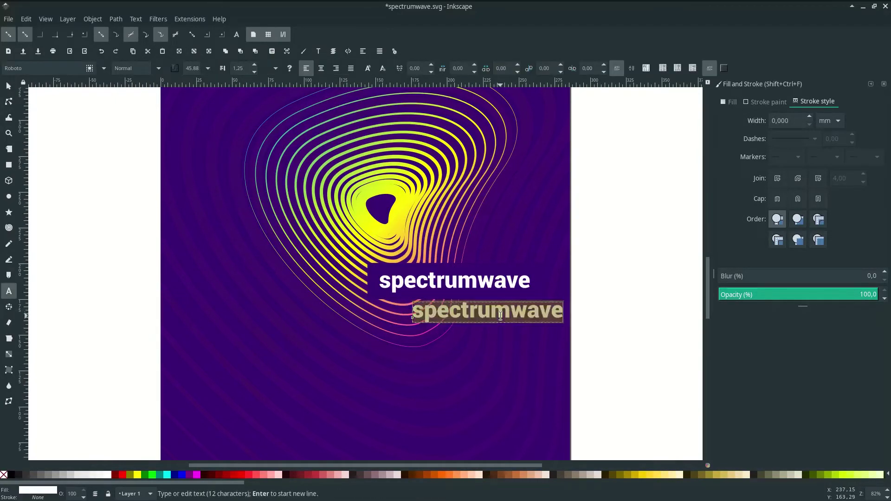
pyautogui.write('BACKGROUND')
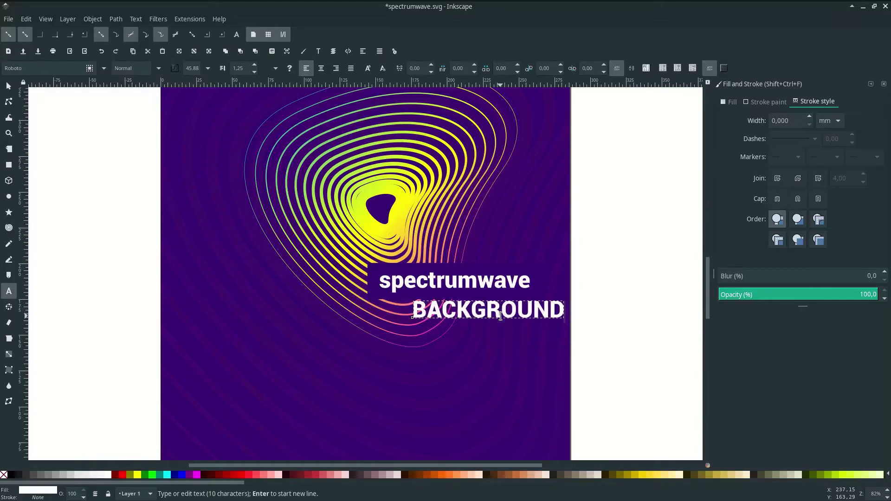
# Set the whole "BACKGROUND" text to the Roboto Light style
pyautogui.hotkey('ctrl', 'a')
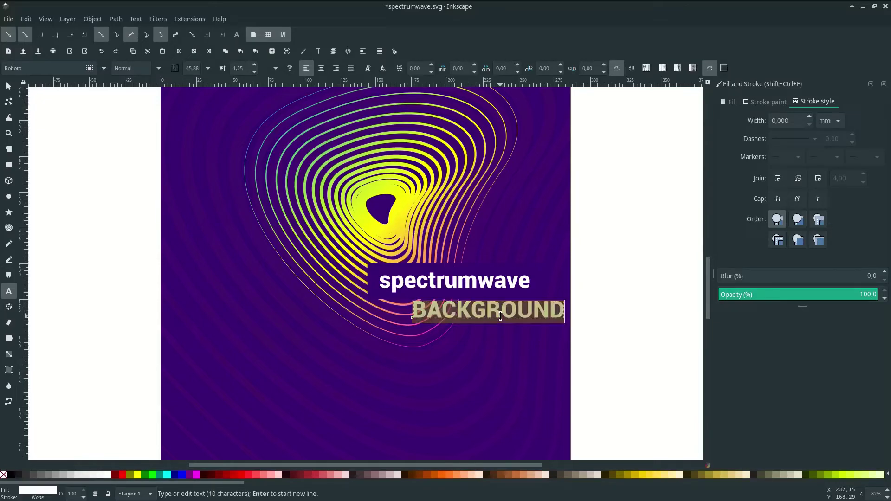
pyautogui.click(158, 69)
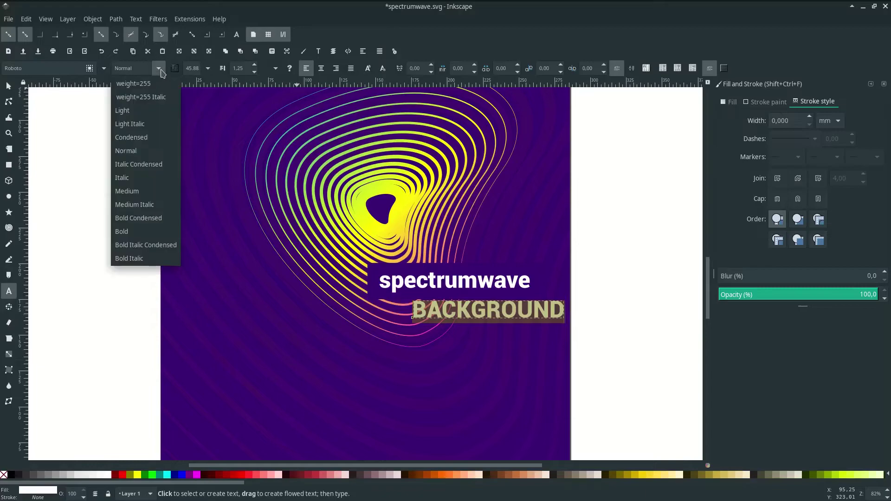
pyautogui.click(142, 110)
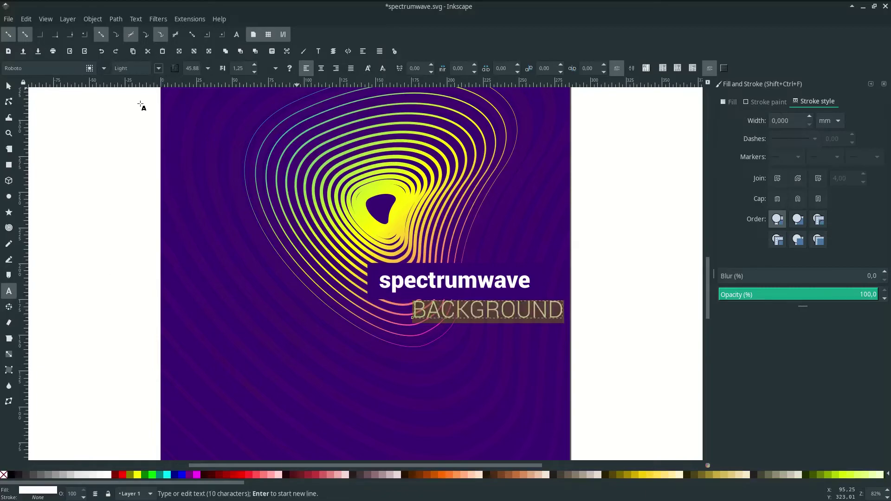
# Shrink the "BACKGROUND" text to about 65 × 7 mm and place it below the title, offset to the right
pyautogui.click(8, 86)
pyautogui.keyDown('ctrl'); pyautogui.scroll(2, 557, 320); pyautogui.keyUp('ctrl')
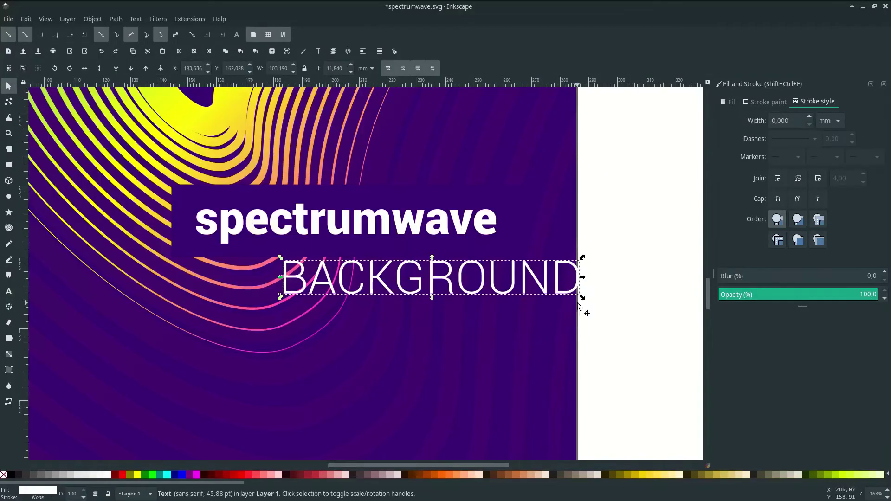
pyautogui.moveTo(583, 297); pyautogui.dragTo(551, 299)
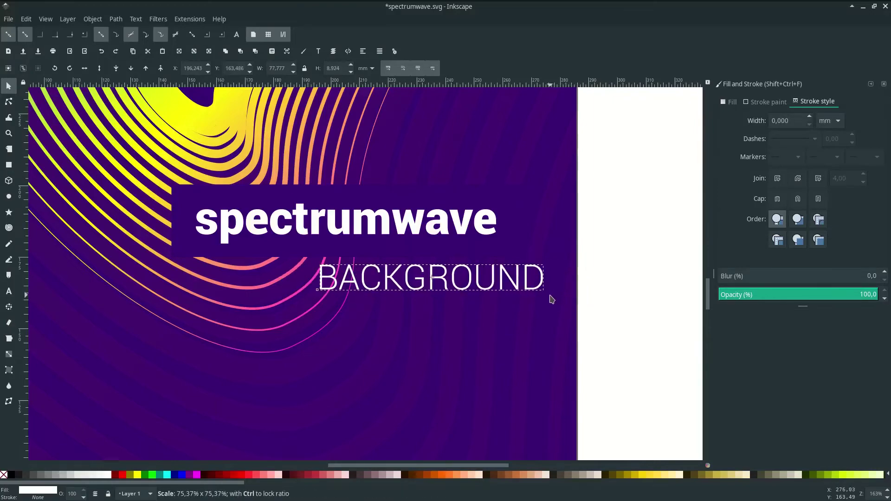
pyautogui.moveTo(474, 279); pyautogui.dragTo(492, 280)
pyautogui.moveTo(570, 296); pyautogui.dragTo(520, 269)
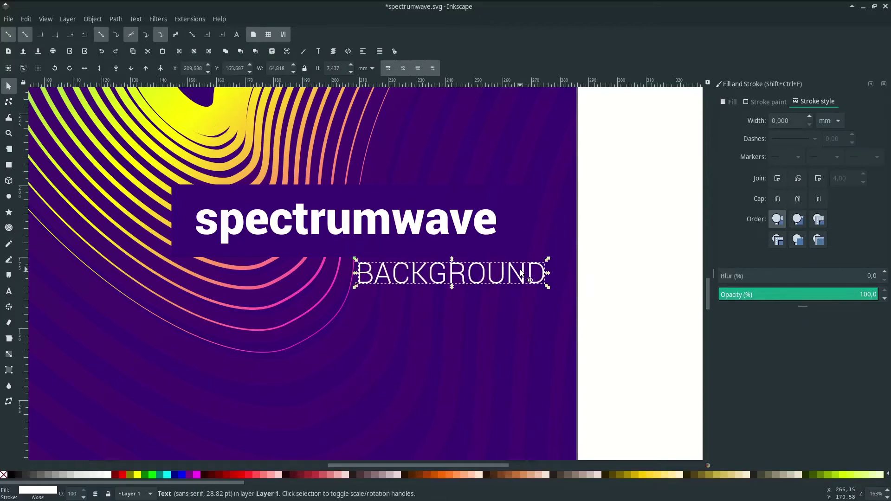
pyautogui.scroll(-2, 639, 308)
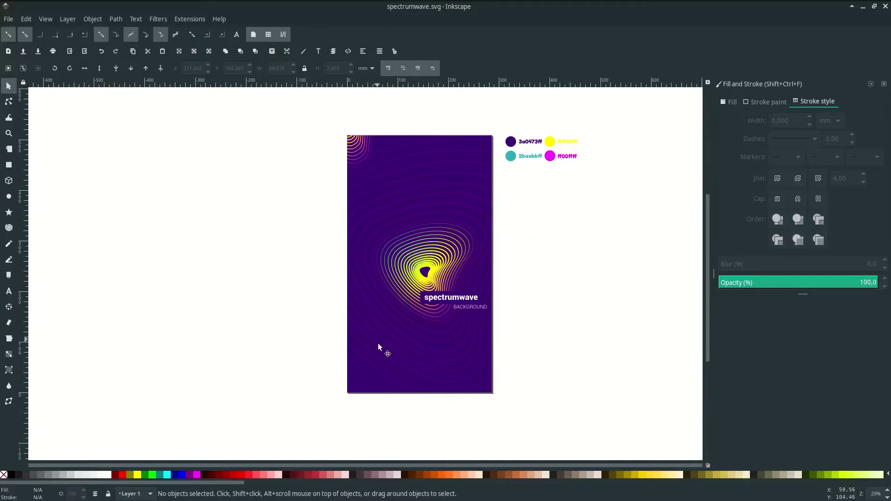
# Place a copy of the "spectrumwave" text near the page's bottom edge and change its wording to "V2"
pyautogui.scroll(2, 464, 322)
pyautogui.click(455, 276)
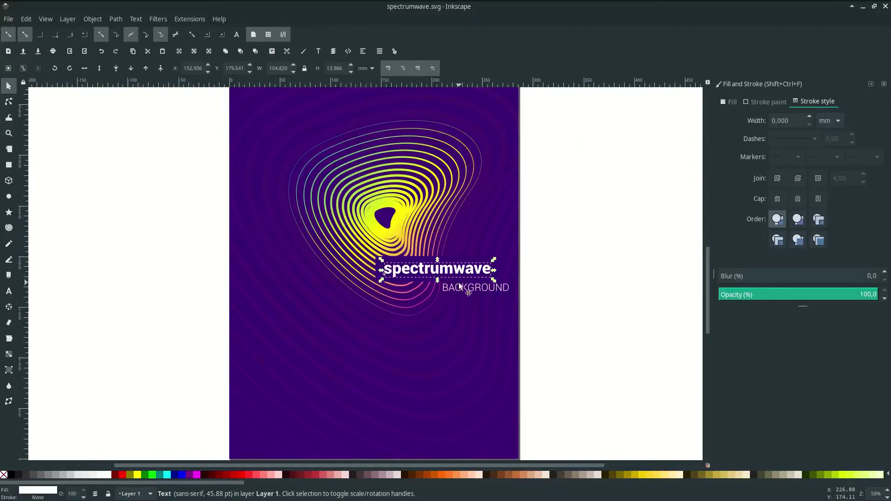
pyautogui.moveTo(456, 274); pyautogui.dragTo(441, 425)
pyautogui.scroll(-4, 442, 408)
pyautogui.moveTo(443, 356); pyautogui.dragTo(464, 355)
pyautogui.press('t')
pyautogui.hotkey('ctrl', 'a')
pyautogui.write('v')
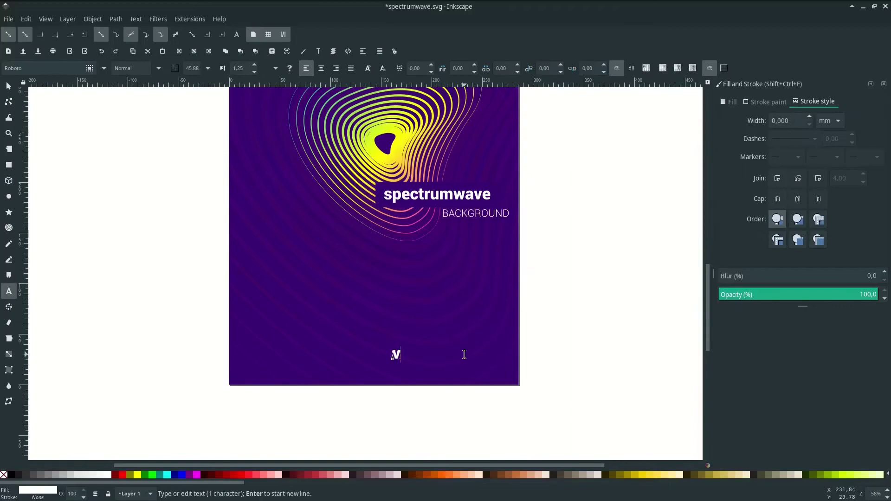
pyautogui.press('BackSpace')
pyautogui.write('V2')
# Enlarge the "V2" text to about 32 × 20 mm and position it in the page's lower-right corner
pyautogui.press('F1')
pyautogui.moveTo(403, 355); pyautogui.dragTo(470, 349)
pyautogui.moveTo(479, 354); pyautogui.dragTo(506, 376)
pyautogui.click(510, 389)
pyautogui.scroll(4, 510, 388)
pyautogui.scroll(-2, 509, 389)
pyautogui.click(488, 399)
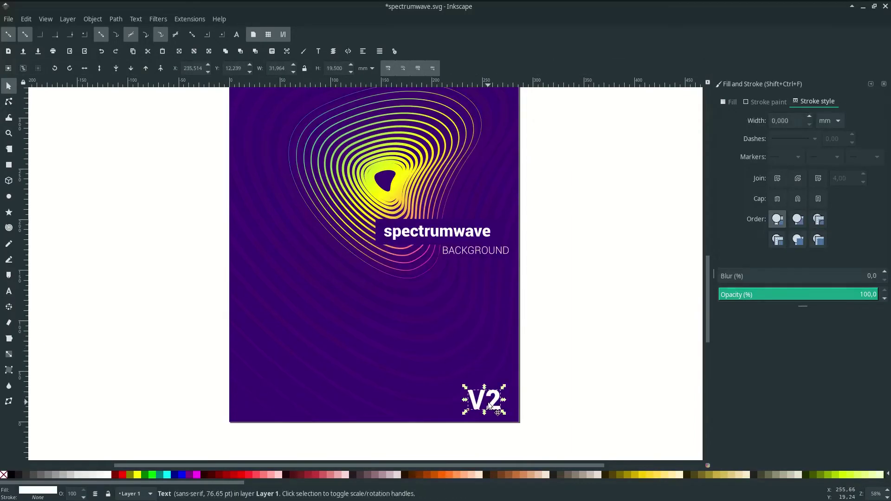
pyautogui.scroll(-1, 496, 401)
pyautogui.click(510, 437)
# Duplicate the "BACKGROUND" text to the top of the page and replace it with "create something good" and "today" on two lines
pyautogui.scroll(5, 511, 418)
pyautogui.click(472, 451)
pyautogui.hotkey('ctrl', 'd')
pyautogui.moveTo(473, 450); pyautogui.dragTo(389, 124)
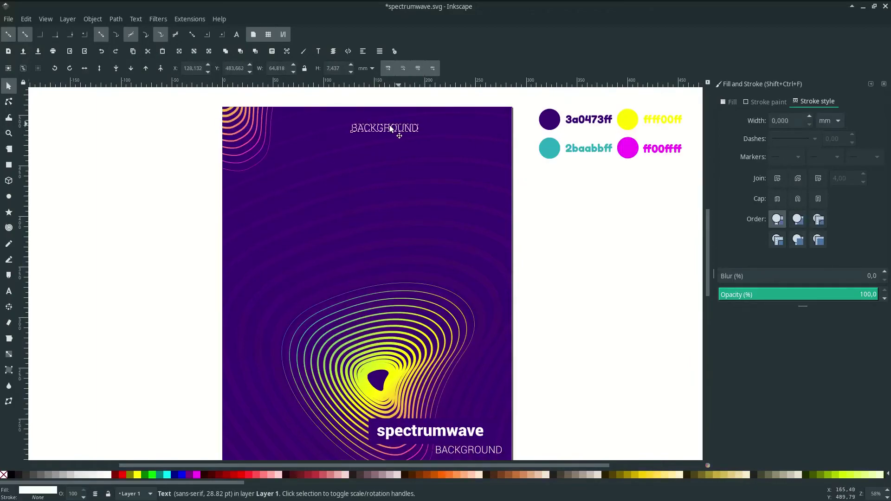
pyautogui.scroll(2, 390, 128)
pyautogui.doubleClick(387, 132)
pyautogui.hotkey('ctrl', 'a')
pyautogui.write('create something good')
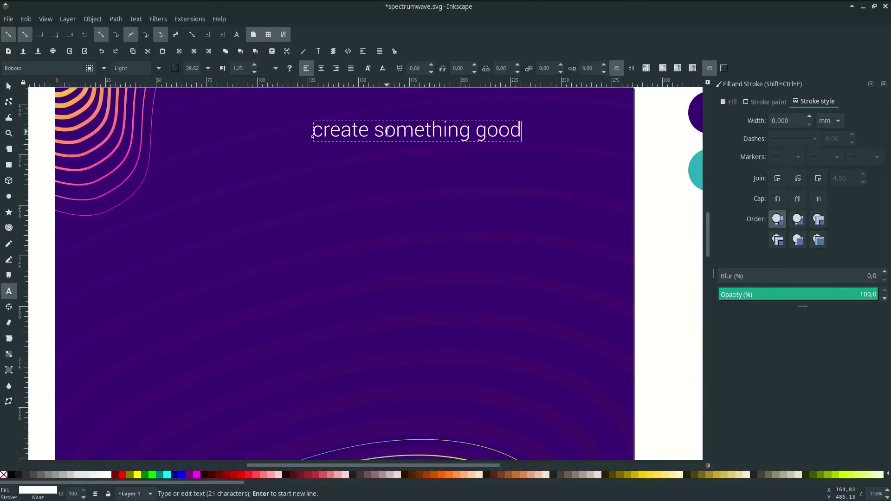
pyautogui.press('Return')
pyautogui.write('today')
# Rebreak the tagline as "create something" over "good today" and move it to the page's upper-right corner
pyautogui.press('F2')
pyautogui.press('t')
pyautogui.scroll(-2, 403, 163)
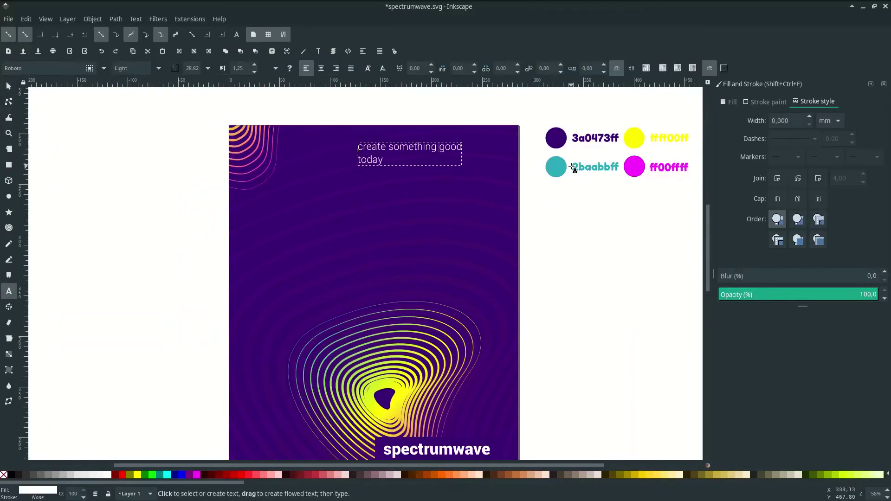
pyautogui.hotkey('ctrl', 'Left')
pyautogui.hotkey('ctrl', 'Left')
pyautogui.press('Return')
pyautogui.press('End')
pyautogui.press('Delete')
pyautogui.press('F1')
pyautogui.moveTo(406, 147); pyautogui.dragTo(476, 140)
pyautogui.click(546, 204)
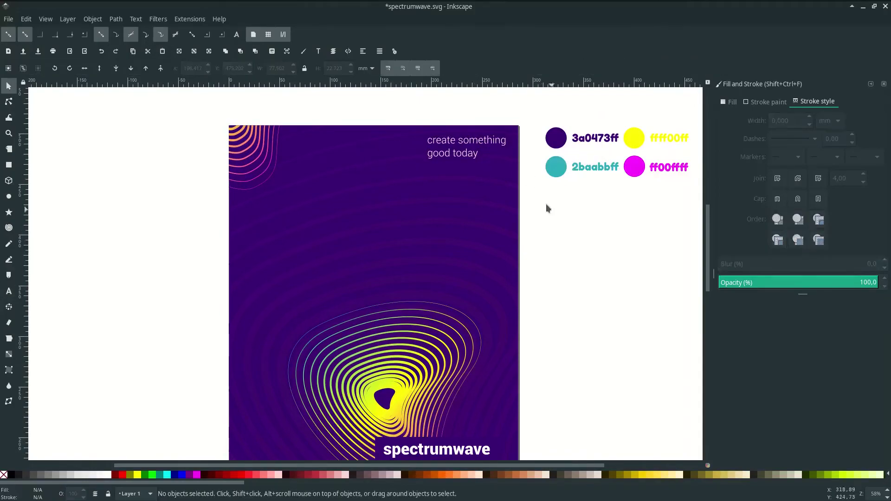
pyautogui.scroll(-4, 564, 218)
# Duplicate the tagline directly below itself and change the copy's text to "<117/>"
pyautogui.click(506, 117)
pyautogui.keyDown('ctrl'); pyautogui.scroll(2, 495, 113); pyautogui.keyUp('ctrl')
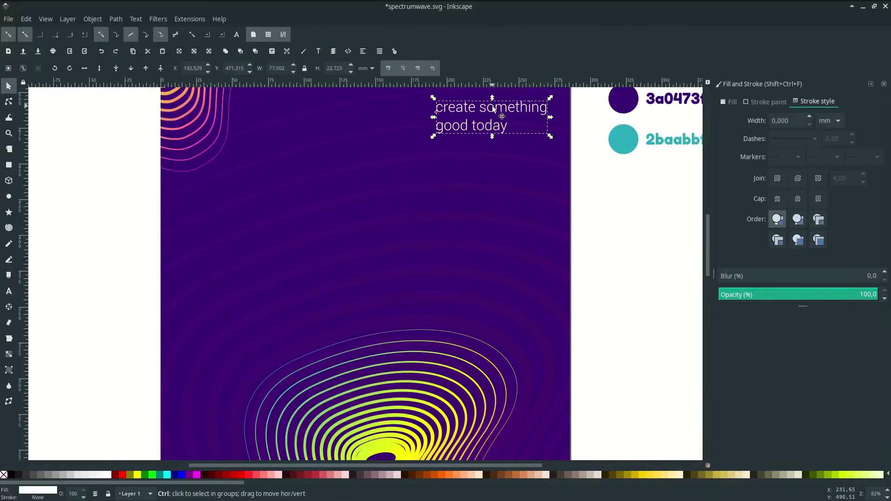
pyautogui.hotkey('ctrl', 'd')
pyautogui.moveTo(488, 107); pyautogui.dragTo(488, 154)
pyautogui.doubleClick(488, 154)
pyautogui.hotkey('ctrl', 'a')
pyautogui.write('<117')
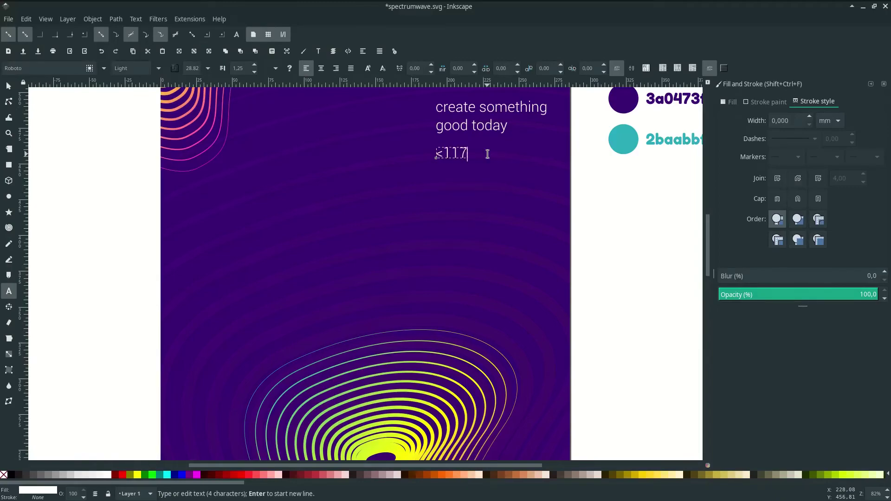
# Give the "<117/>" text the same heavy Roboto style as the title and nudge it slightly upward
pyautogui.hotkey('ctrl', 'a')
pyautogui.click(159, 68)
pyautogui.click(153, 156)
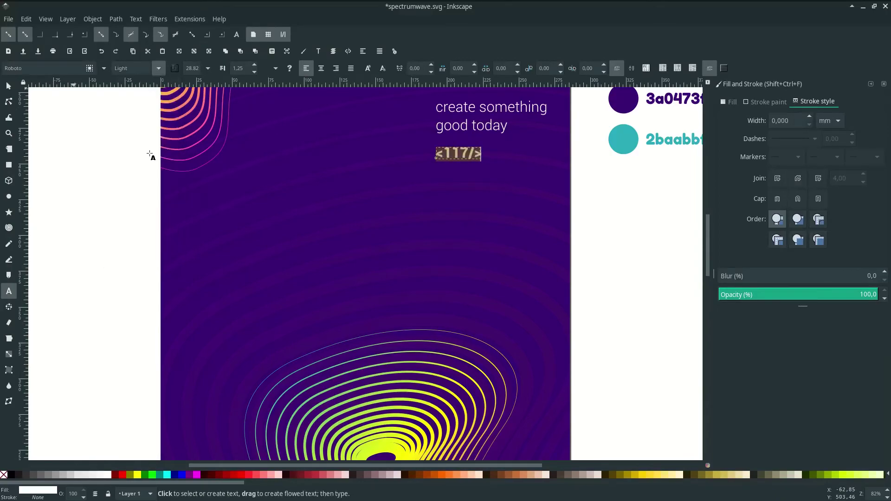
pyautogui.press('Escape')
pyautogui.press('s')
pyautogui.moveTo(464, 154); pyautogui.dragTo(464, 149)
pyautogui.keyDown('ctrl'); pyautogui.scroll(-2, 577, 133); pyautogui.keyUp('ctrl')
pyautogui.click(606, 291)
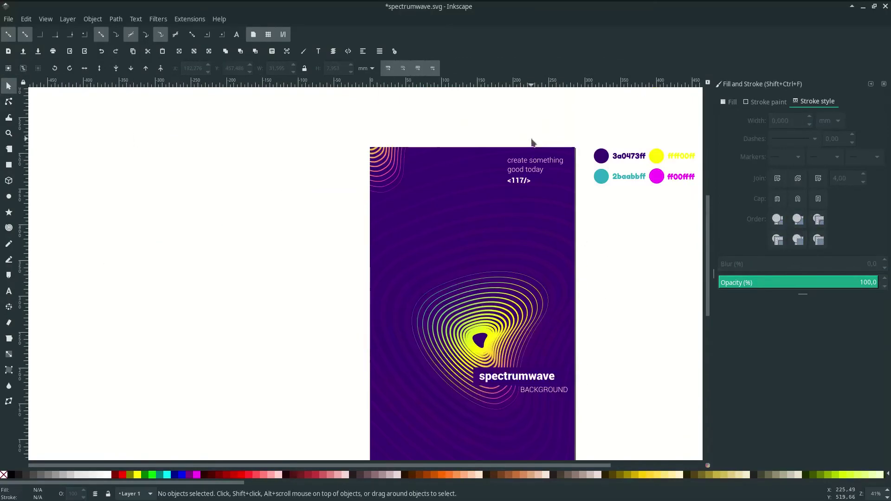
pyautogui.click(534, 168)
pyautogui.scroll(-5, 552, 288)
pyautogui.moveTo(559, 280); pyautogui.dragTo(449, 280)
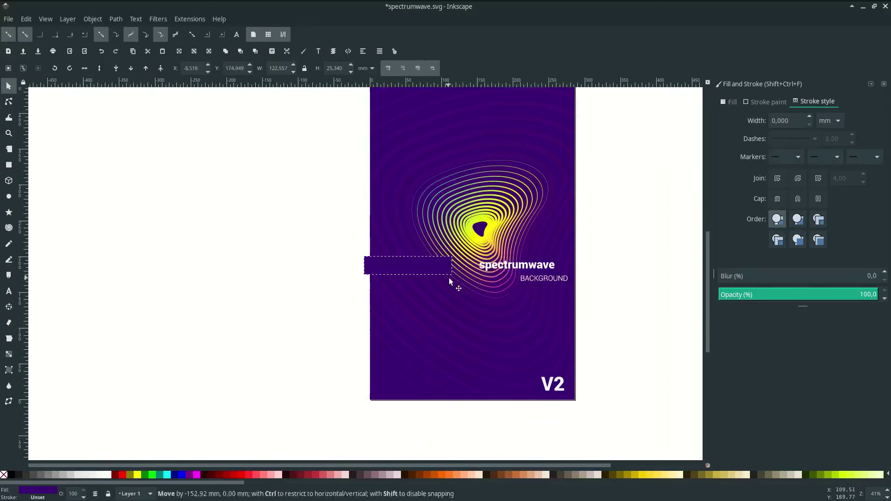
pyautogui.press('Escape')
# Place a vertical copy of the "BACKGROUND" text at the page's left side and change its wording to "INTERPOLATE STYLES"
pyautogui.click(545, 281)
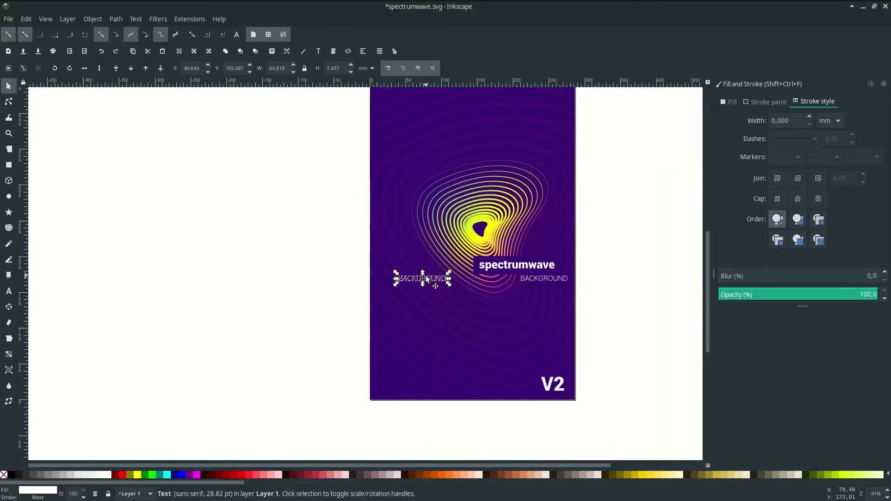
pyautogui.moveTo(411, 245); pyautogui.dragTo(407, 244)
pyautogui.scroll(1, 404, 253)
pyautogui.doubleClick(400, 259)
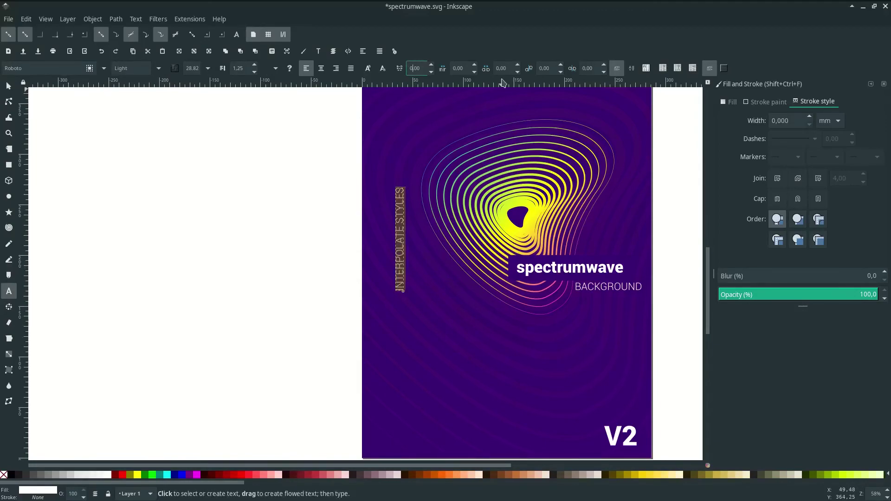
# Widen the letter spacing of "INTERPOLATE STYLES" and move the text beside the page's left edge
pyautogui.press('Return')
pyautogui.press('F1')
pyautogui.moveTo(399, 215); pyautogui.dragTo(376, 192)
pyautogui.scroll(6, 375, 195)
pyautogui.moveTo(375, 291); pyautogui.dragTo(378, 293)
pyautogui.click(342, 338)
# Save the document
pyautogui.scroll(-2, 343, 338)
pyautogui.scroll(-1, 432, 264)
pyautogui.scroll(2, 432, 264)
pyautogui.click(307, 189)
pyautogui.scroll(-3, 408, 261)
pyautogui.press('Escape')
pyautogui.hotkey('ctrl', 's')
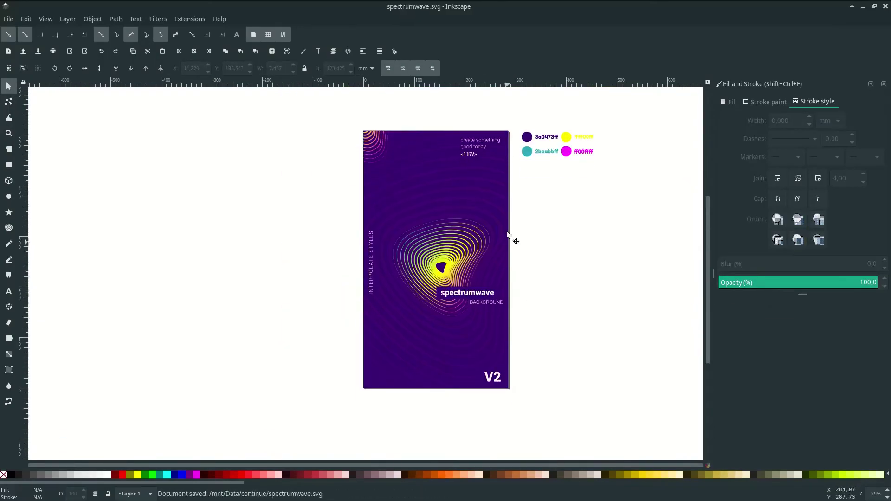
pyautogui.scroll(3, 490, 293)
pyautogui.hotkey('ctrl', 's')
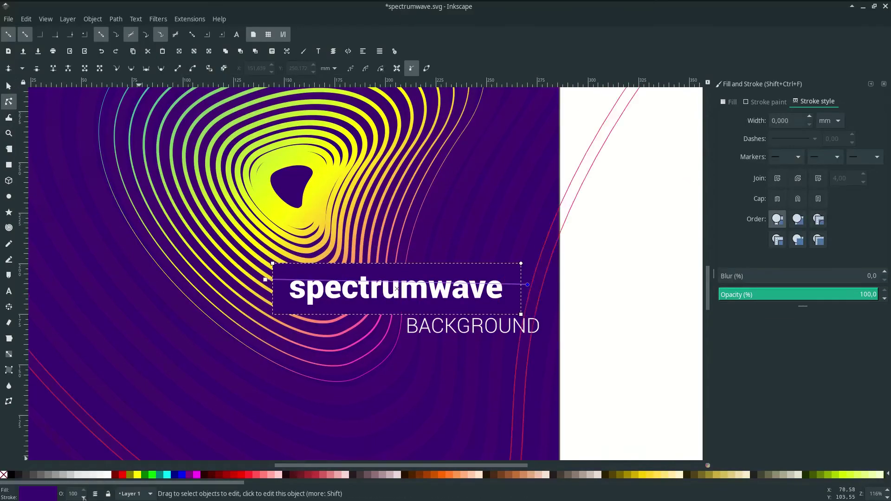
# Try setting the opacity of the rectangle behind the title to 10%
pyautogui.click(84, 497)
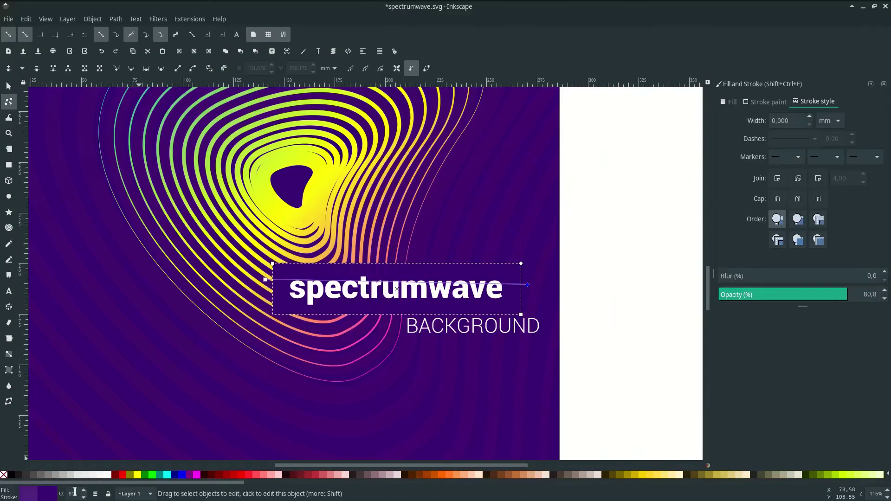
pyautogui.doubleClick(75, 492)
pyautogui.write('10')
pyautogui.press('Return')
pyautogui.hotkey('ctrl', 'z')
# Move the title rectangle's gradient start to about its centre and its end just past the right edge
pyautogui.moveTo(265, 280); pyautogui.dragTo(396, 288)
pyautogui.moveTo(528, 285); pyautogui.dragTo(533, 291)
pyautogui.moveTo(397, 288); pyautogui.dragTo(403, 290)
pyautogui.press('s')
pyautogui.click(599, 295)
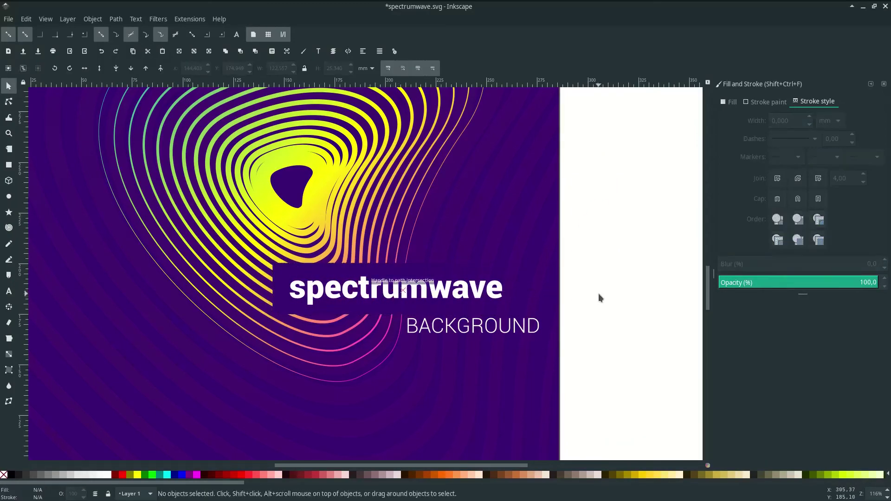
# Save the poster with the adjusted title rectangle
pyautogui.scroll(-4, 599, 298)
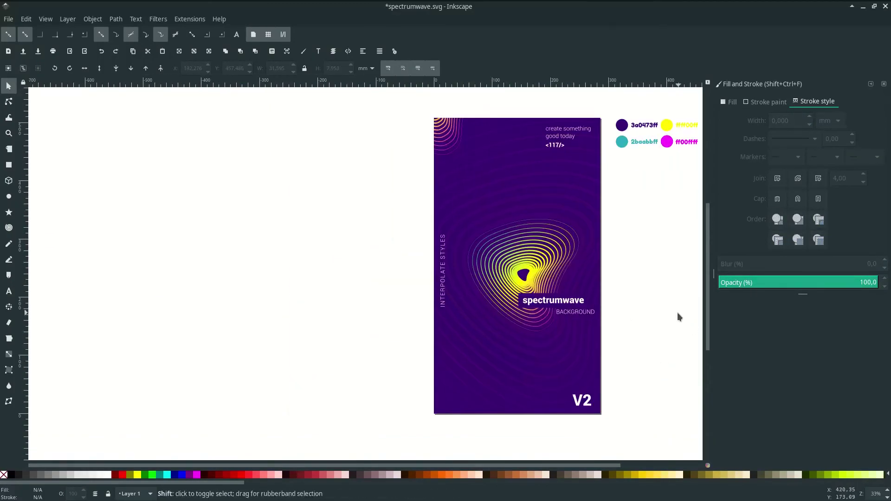
pyautogui.scroll(6, 534, 301)
pyautogui.scroll(-6, 510, 296)
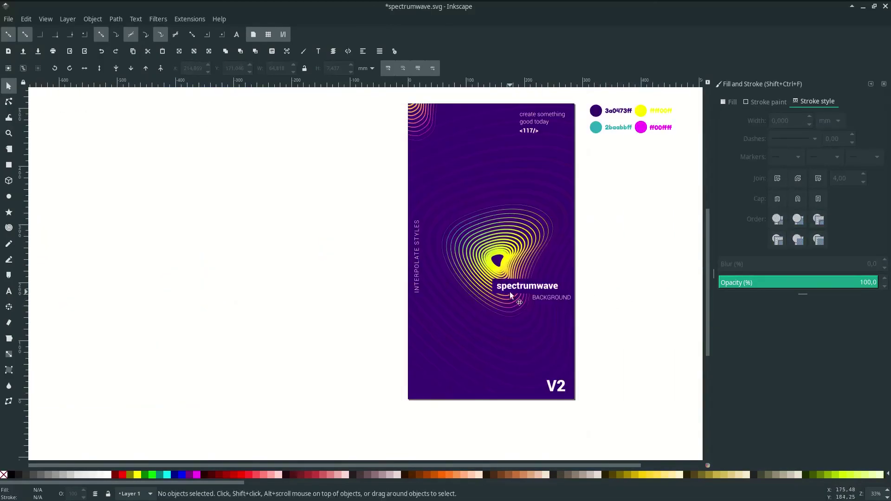
pyautogui.scroll(1, 552, 299)
pyautogui.hotkey('ctrl', 's')
# Right-align the "create something good today" text and line up "<117/>" with its right edge
pyautogui.scroll(4, 560, 304)
pyautogui.scroll(-1, 564, 195)
pyautogui.scroll(2, 557, 176)
pyautogui.doubleClick(520, 158)
pyautogui.hotkey('ctrl', 'a')
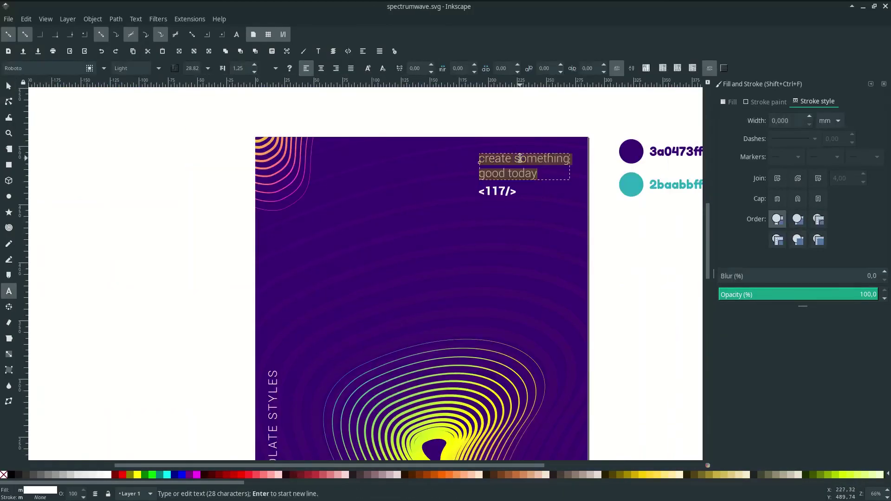
pyautogui.click(335, 68)
pyautogui.click(8, 86)
pyautogui.press('Escape')
pyautogui.press('5')
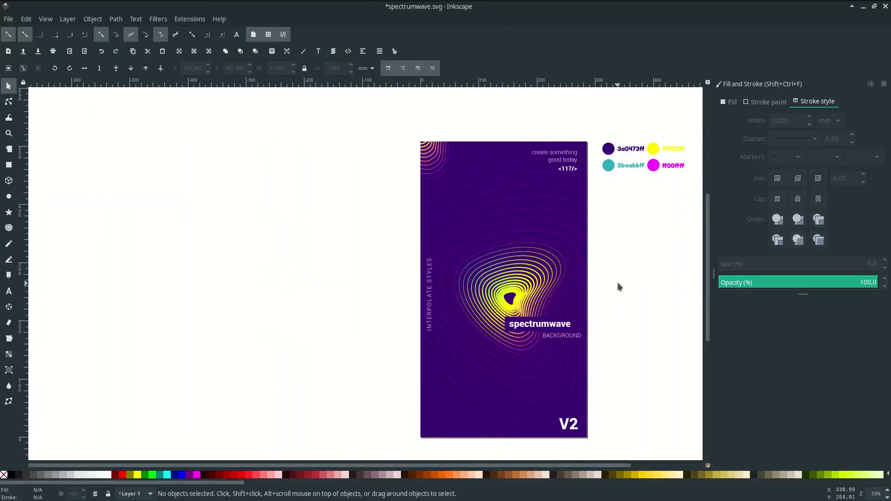